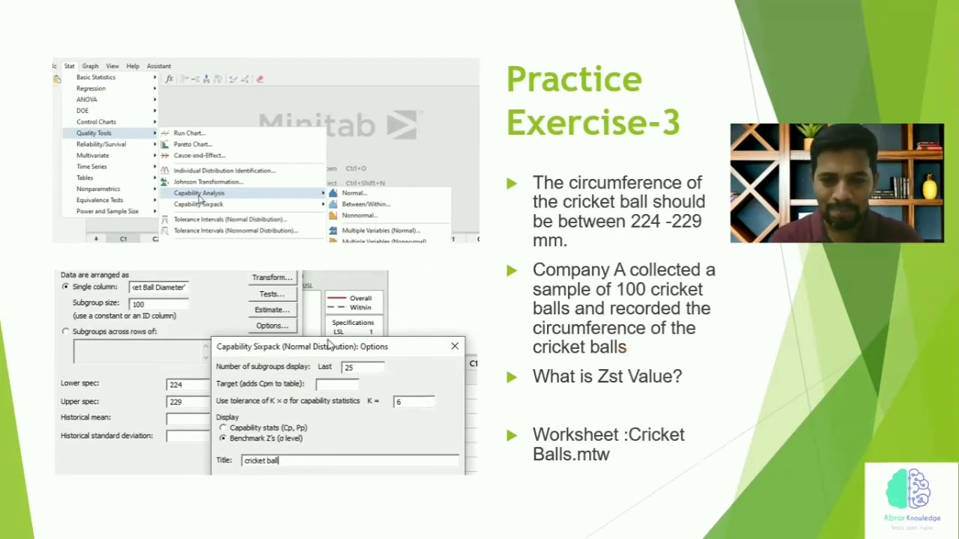
Step: Leave the slideshow and browse Minitab's Neck Size, Processing time and Cricket Ball Diameter columns
key(Escape)
key(alt+Tab)
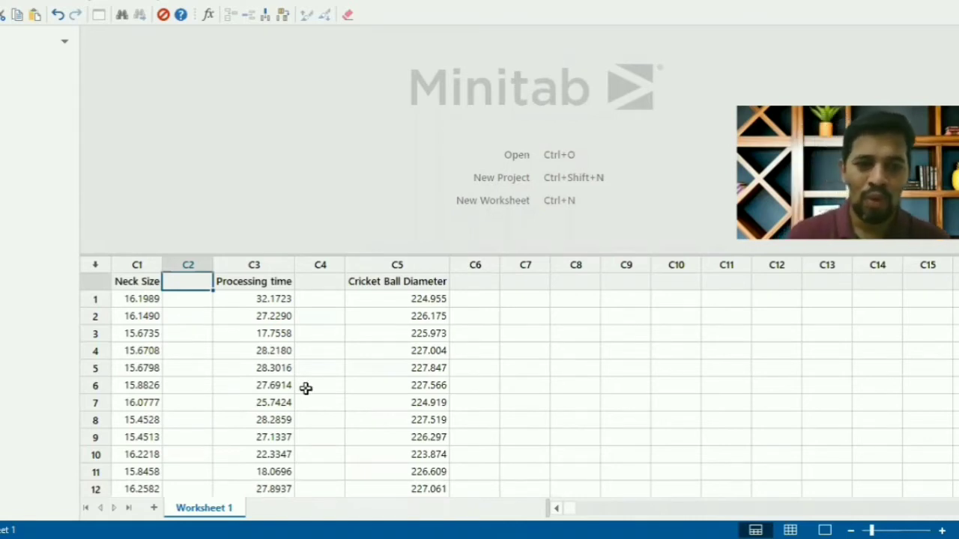
click(137, 281)
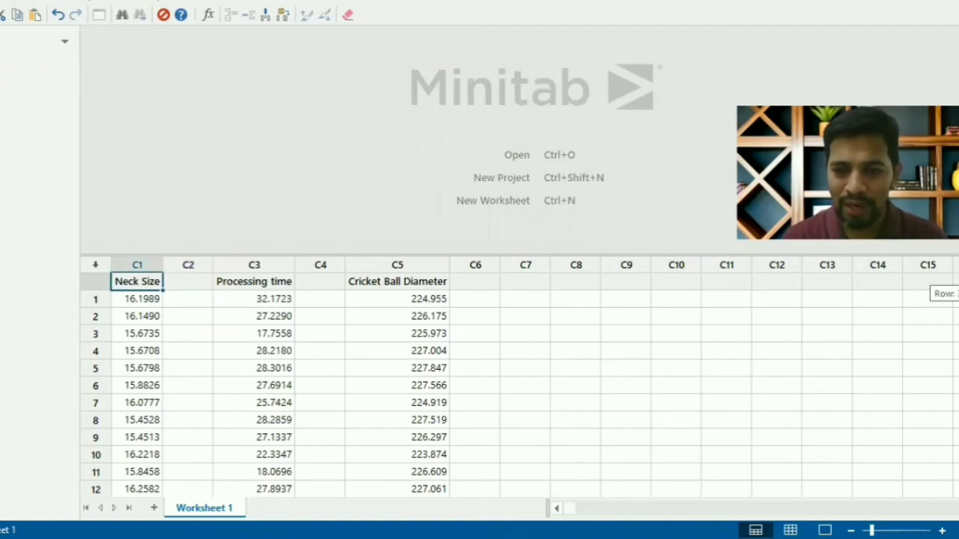
scroll(519, 390, down, 20)
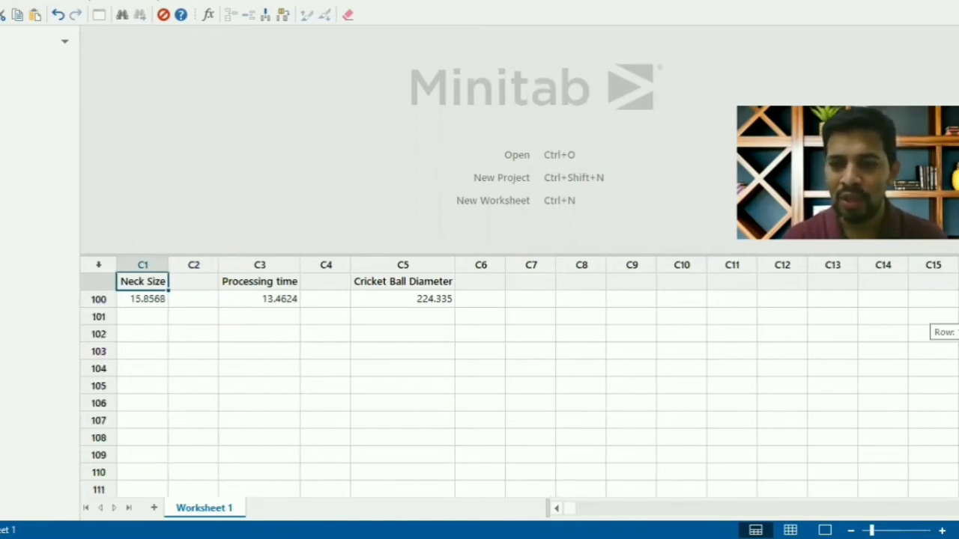
scroll(943, 329, up, 20)
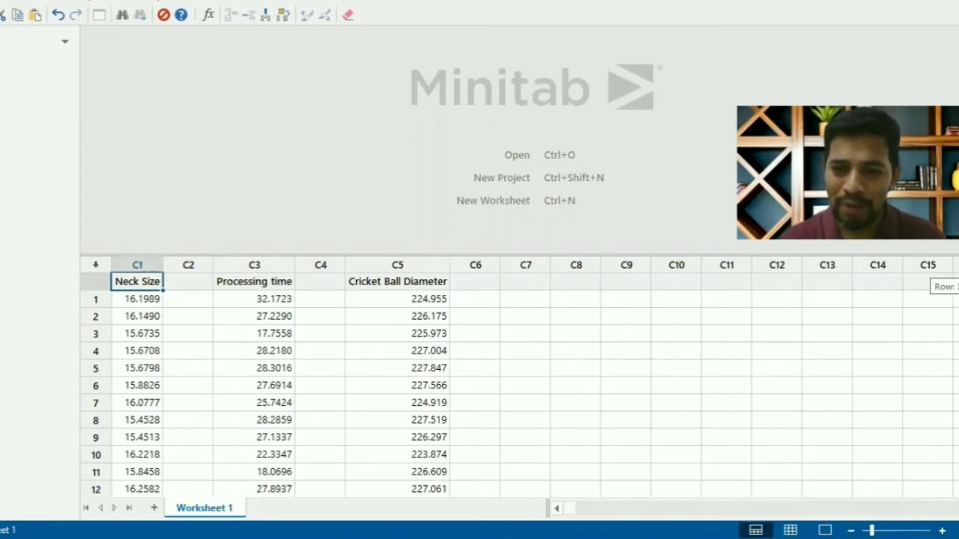
scroll(492, 443, down, 18)
click(419, 454)
key(Down)
key(Down)
key(Down)
key(Down)
key(Down)
key(Down)
key(Down)
key(Down)
key(Down)
key(Down)
key(Down)
key(Down)
key(Down)
key(Down)
key(Down)
key(Down)
key(Down)
key(Down)
key(Down)
key(Down)
key(Down)
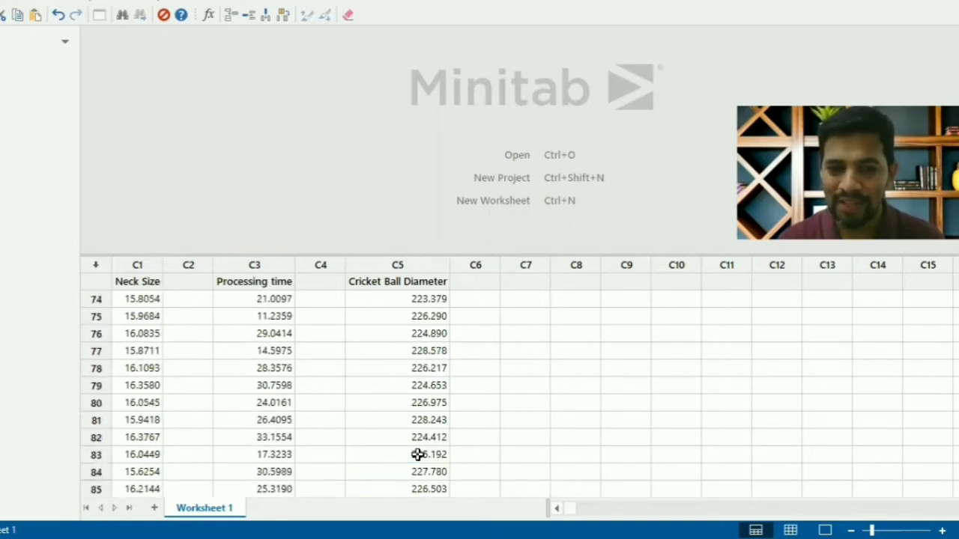
key(Down)
key(Down)
key(Down)
key(Down)
key(Down)
key(Down)
key(Down)
key(Down)
key(Down)
key(Down)
key(Down)
key(Down)
key(Down)
key(Down)
key(Down)
key(Down)
key(Down)
key(Down)
key(Down)
key(Down)
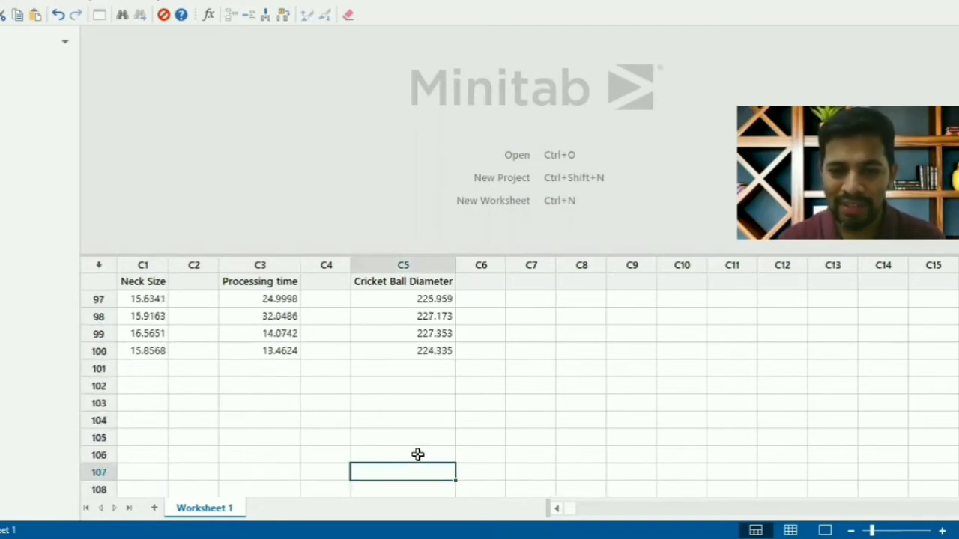
key(Up)
key(Up)
key(Up)
key(Up)
key(Up)
key(Up)
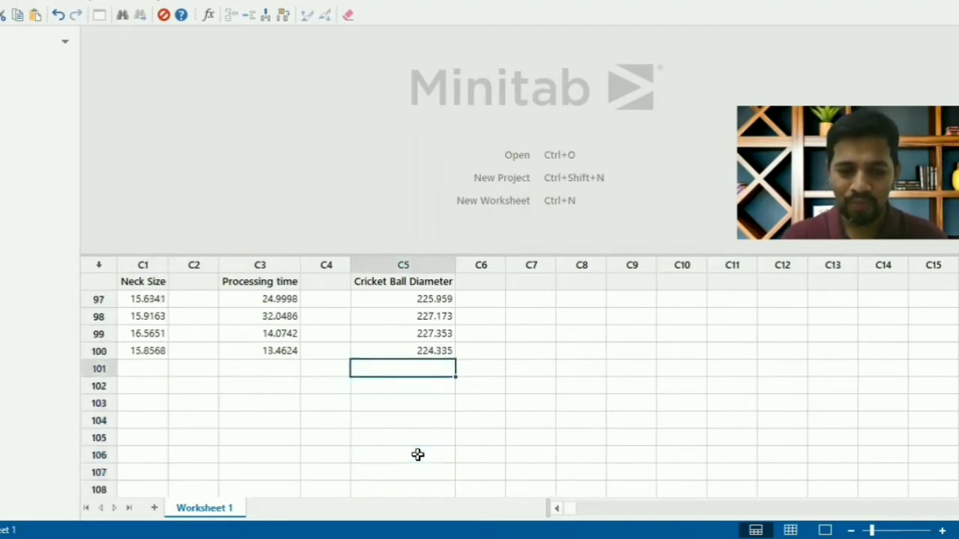
text(test)
key(Return)
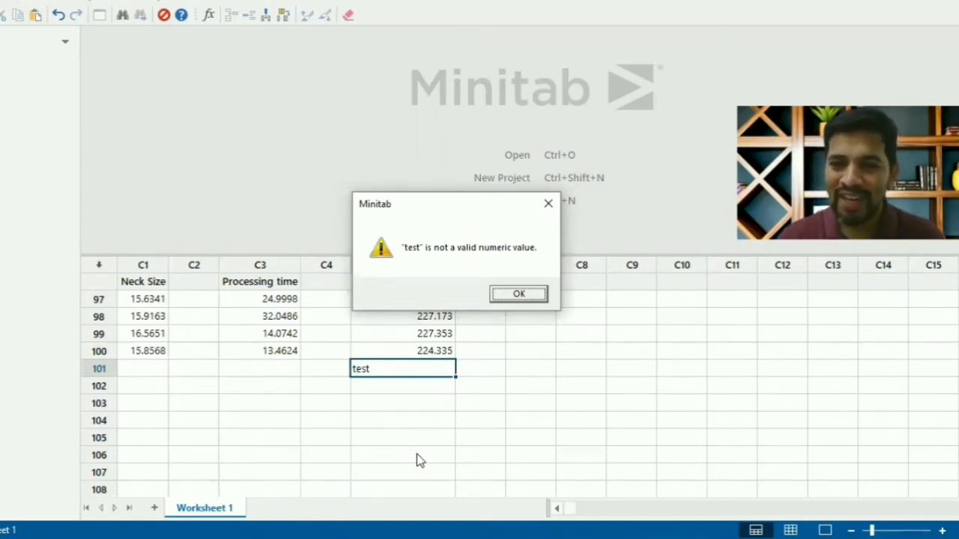
click(518, 296)
key(BackSpace)
key(BackSpace)
key(BackSpace)
key(BackSpace)
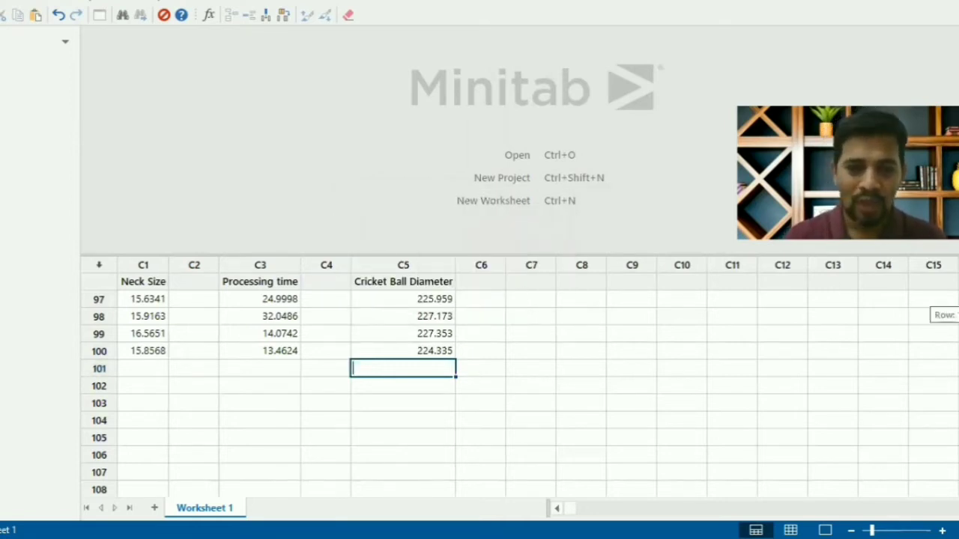
click(150, 284)
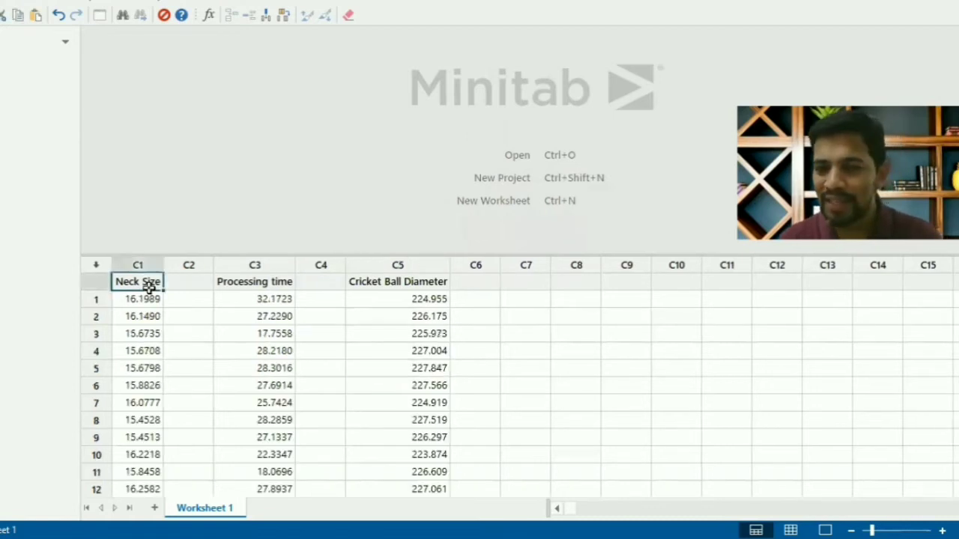
Step: Go through Stat > Quality Tools > Capability Sixpack to the Normal option
click(56, 3)
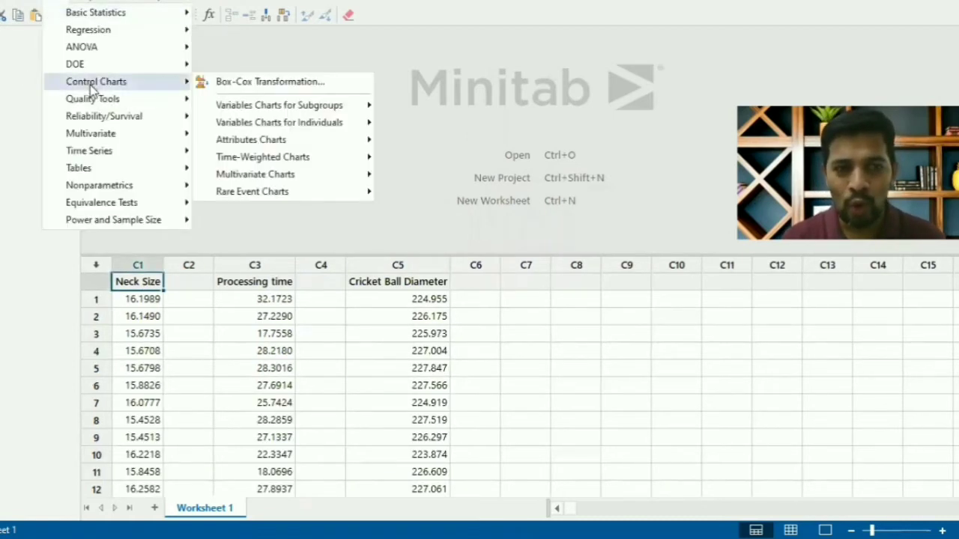
mouse_move(94, 102)
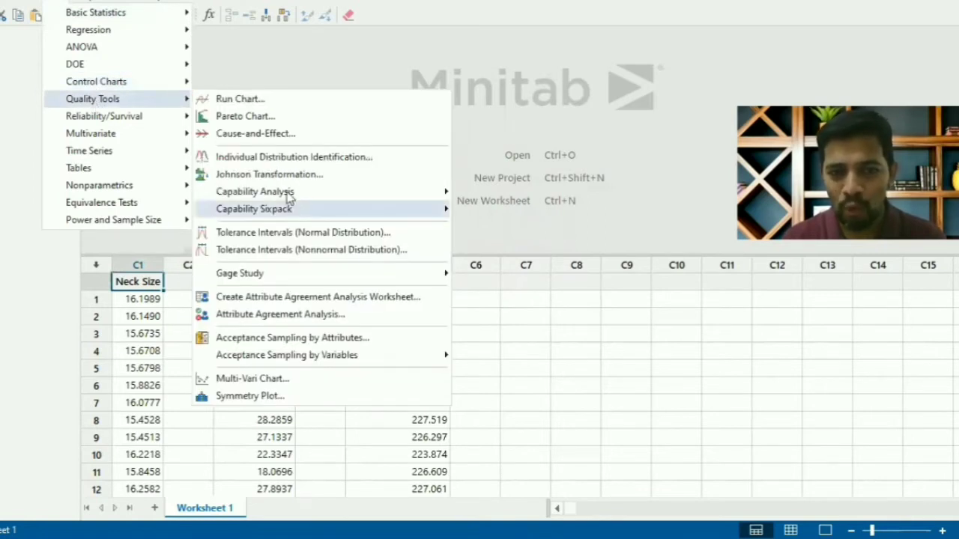
mouse_move(285, 194)
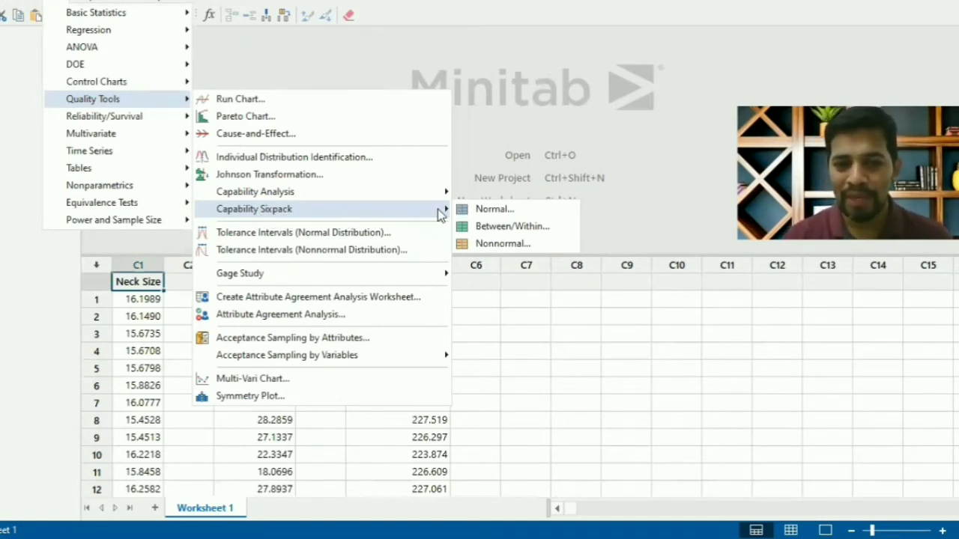
Step: Start a Normal capability sixpack on Neck Size with subgroup size 100
click(482, 214)
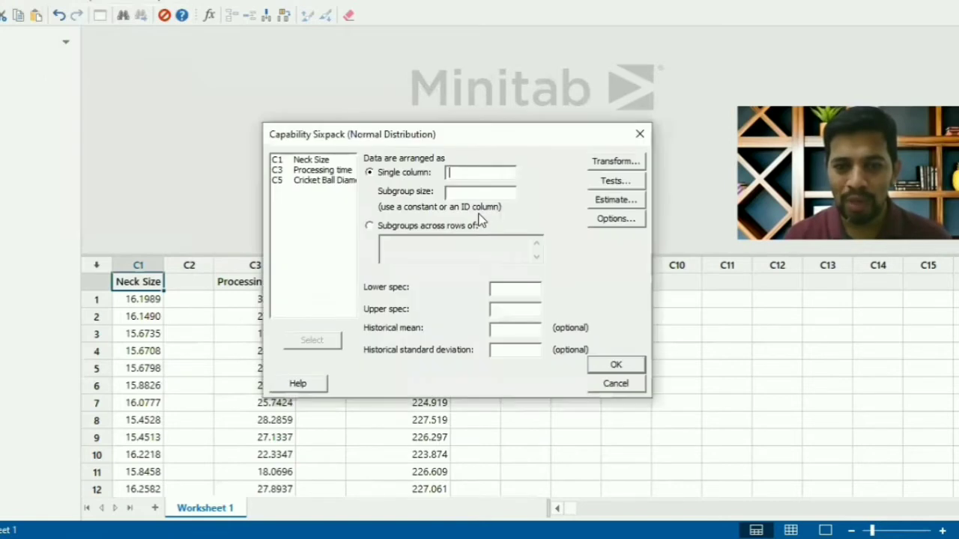
double_click(306, 161)
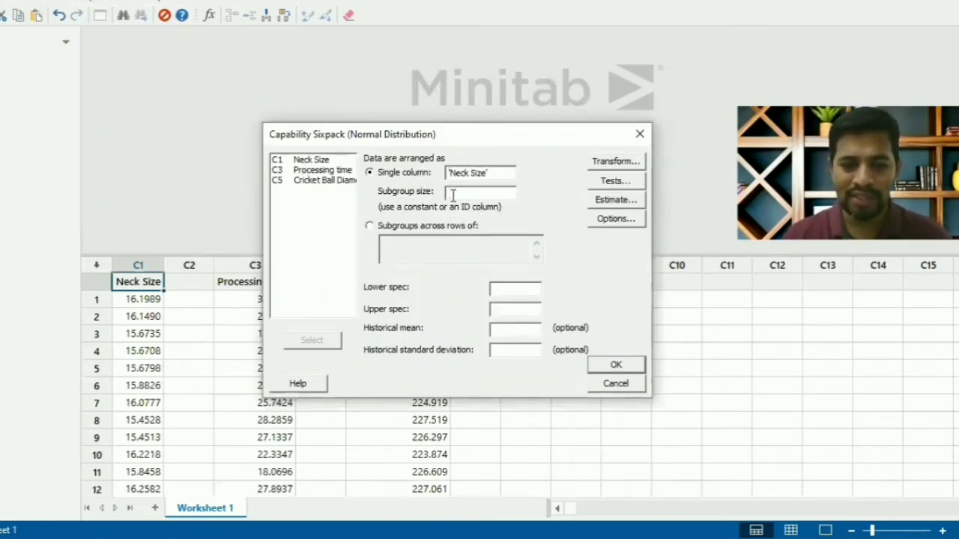
text(100)
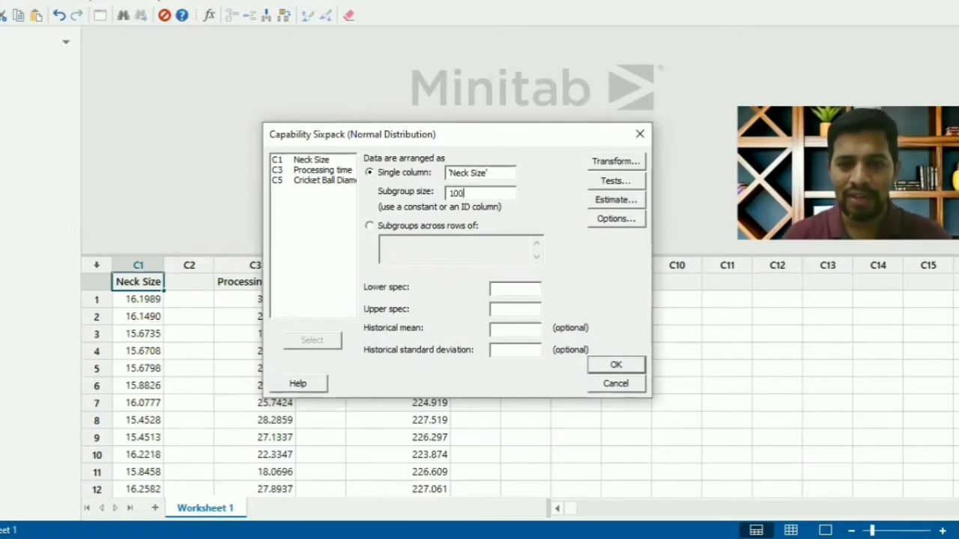
click(512, 294)
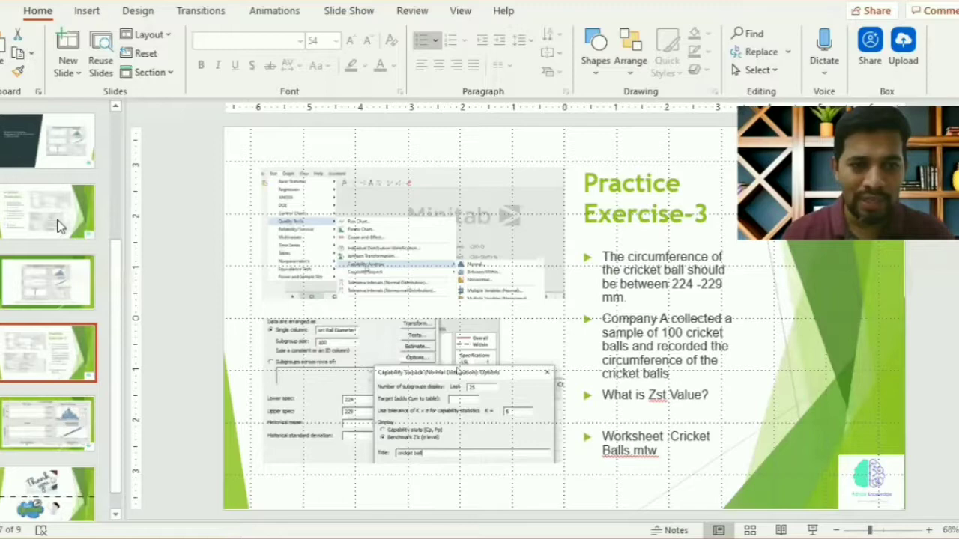
Step: Check the 16 ± 0.5 neck specification on the Practice Exercise-1 slide, then return to Minitab
key(alt+Tab)
click(96, 224)
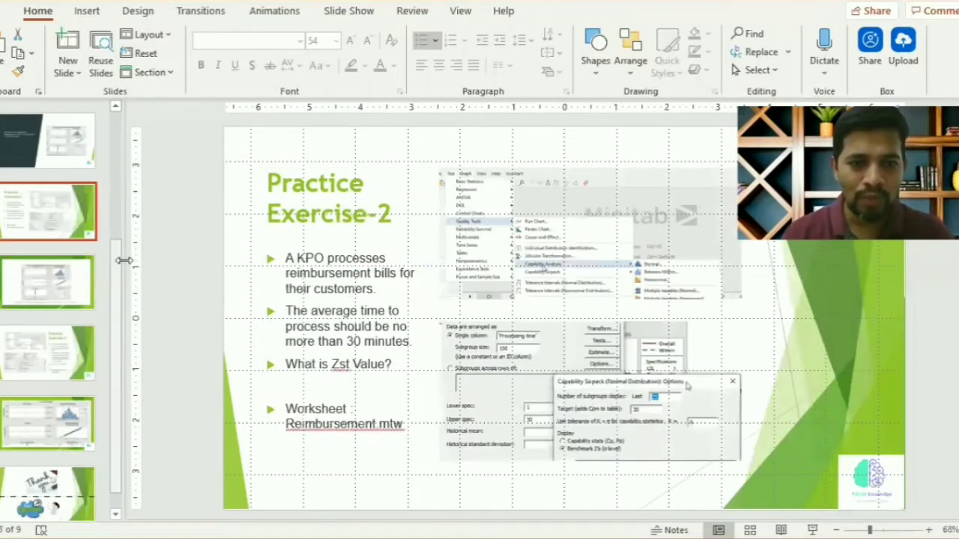
scroll(60, 221, up, 3)
click(58, 173)
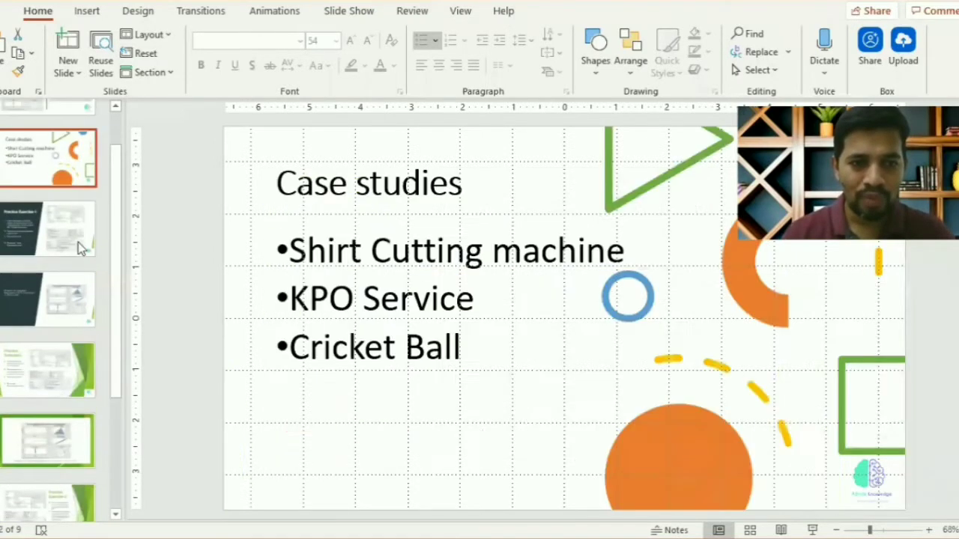
click(73, 242)
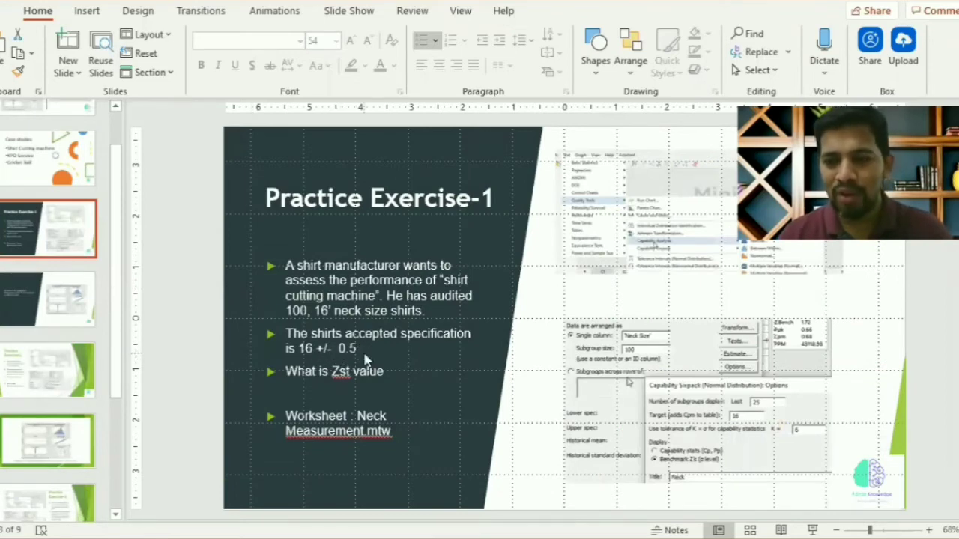
key(alt+Tab)
Step: Enter lower spec 15.5 and upper spec 16 for Neck Size
text(15.5)
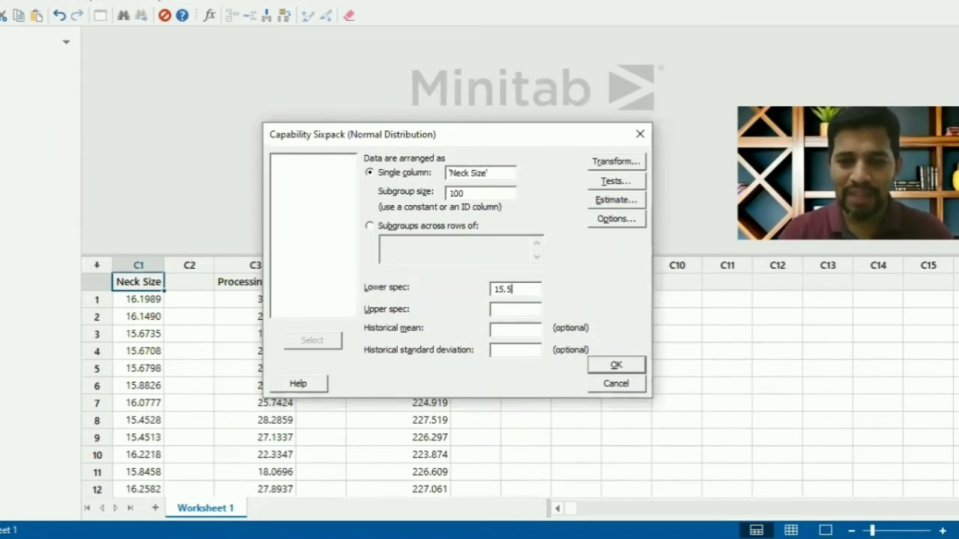
click(534, 309)
text(16)
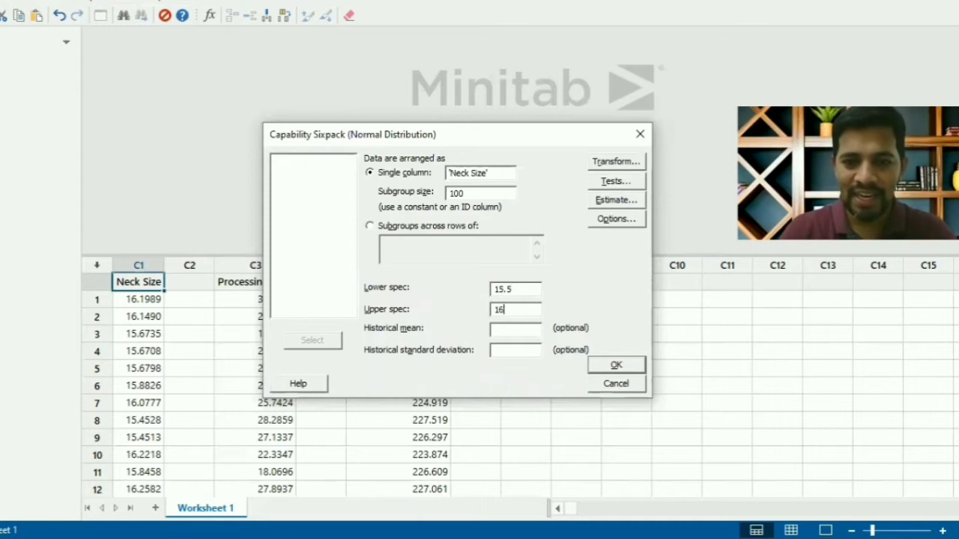
Step: Enable unbiasing constants for the overall standard deviation in the estimation settings
click(614, 199)
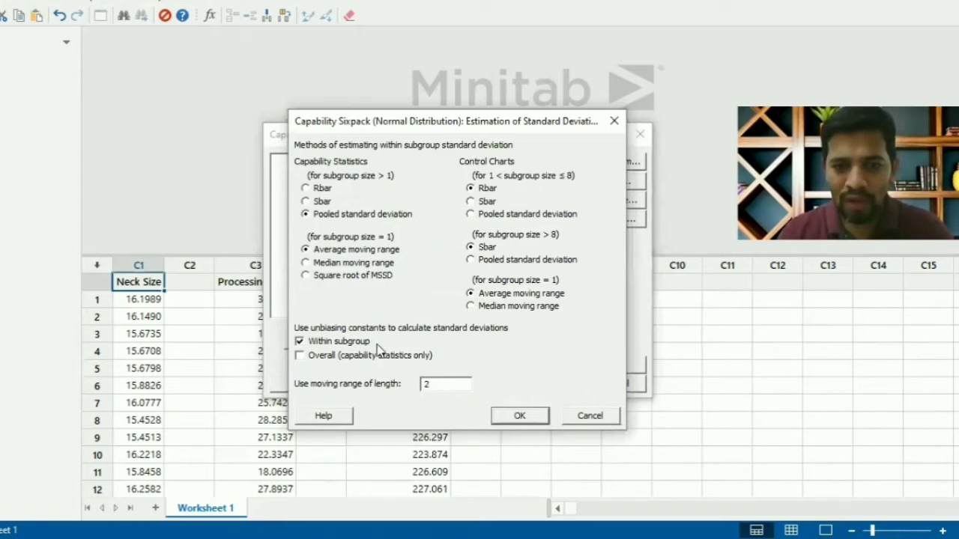
click(301, 356)
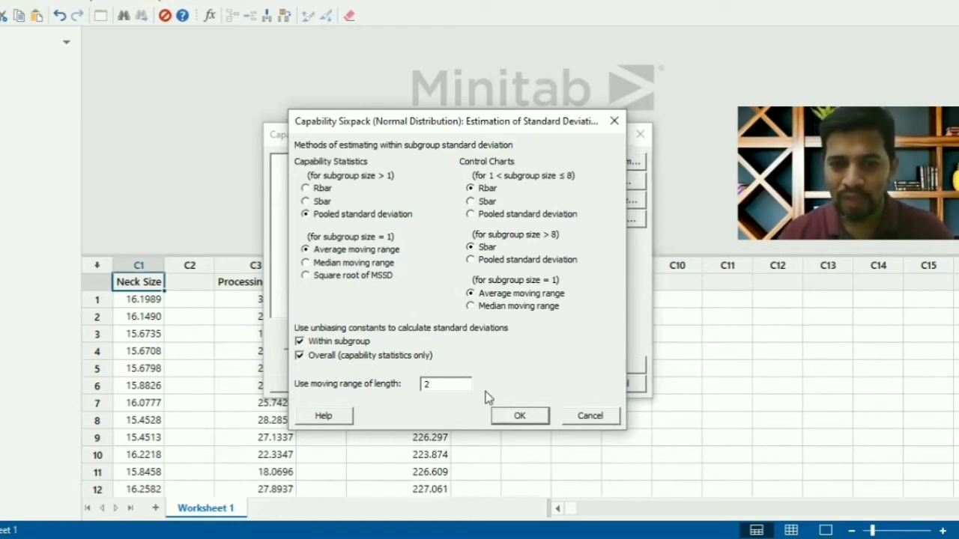
click(520, 416)
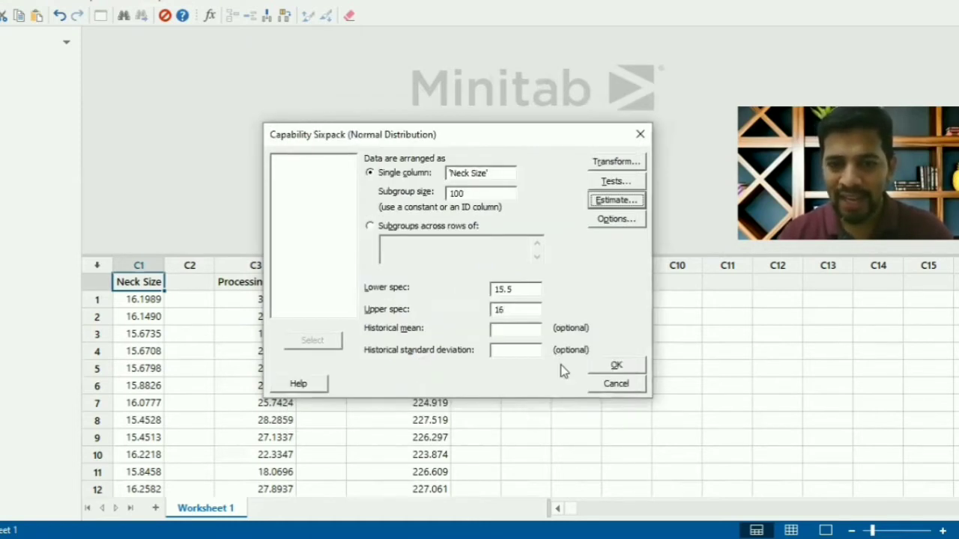
Step: Set sixpack options to target 16, Benchmark Z's and title 'Shirt Neck Size'
click(606, 221)
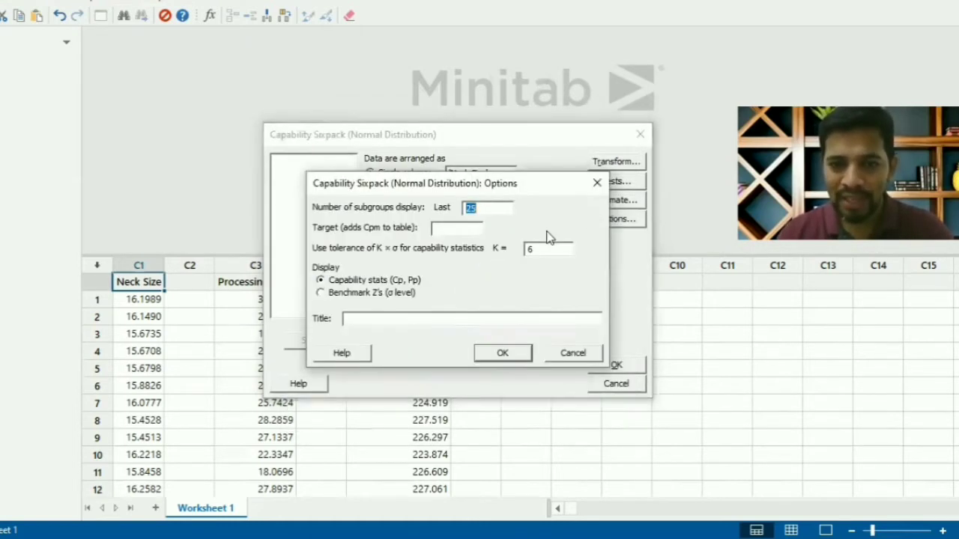
click(450, 231)
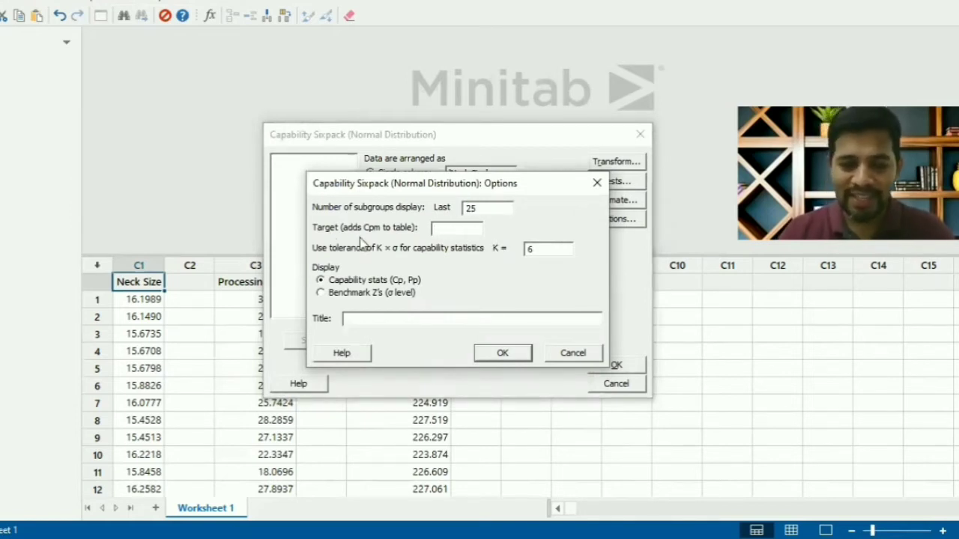
text(16)
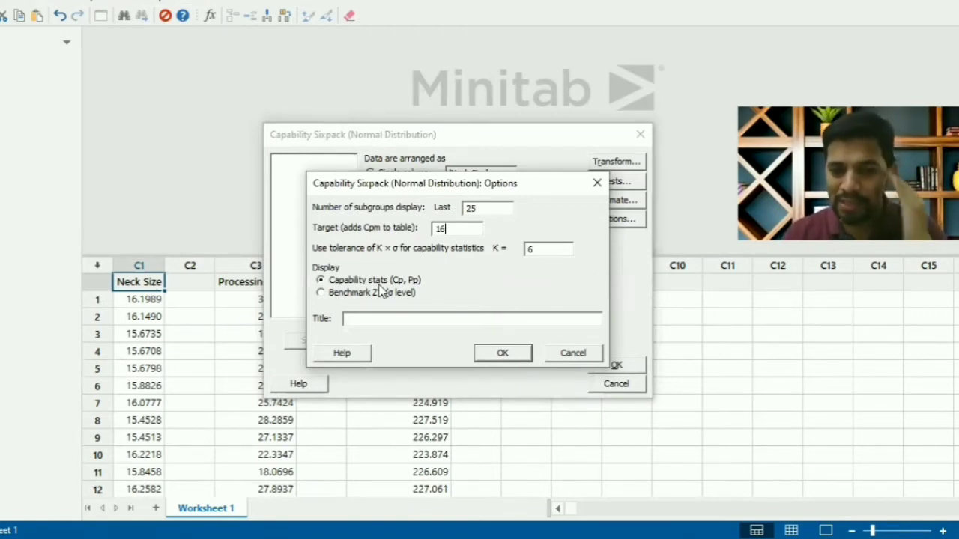
click(377, 317)
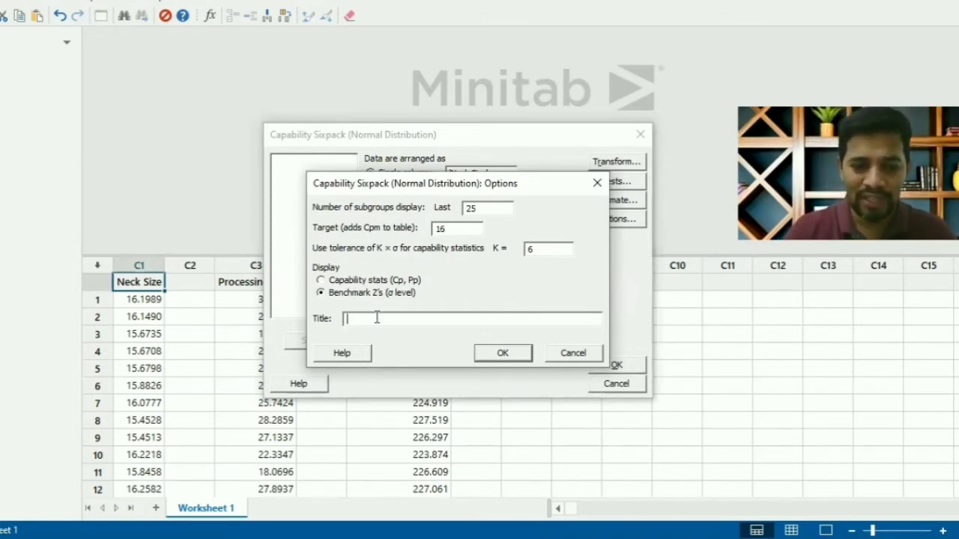
text(Shi)
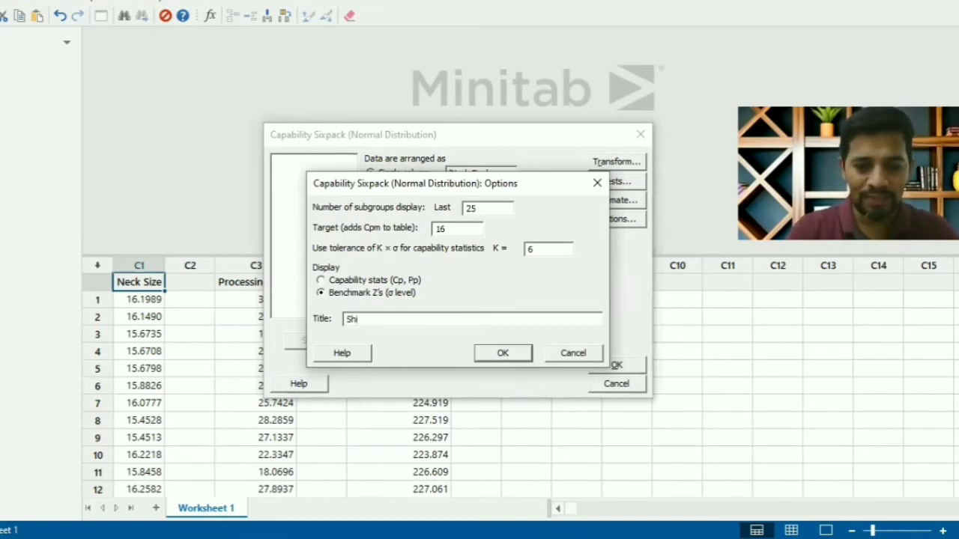
text(rt Neck )
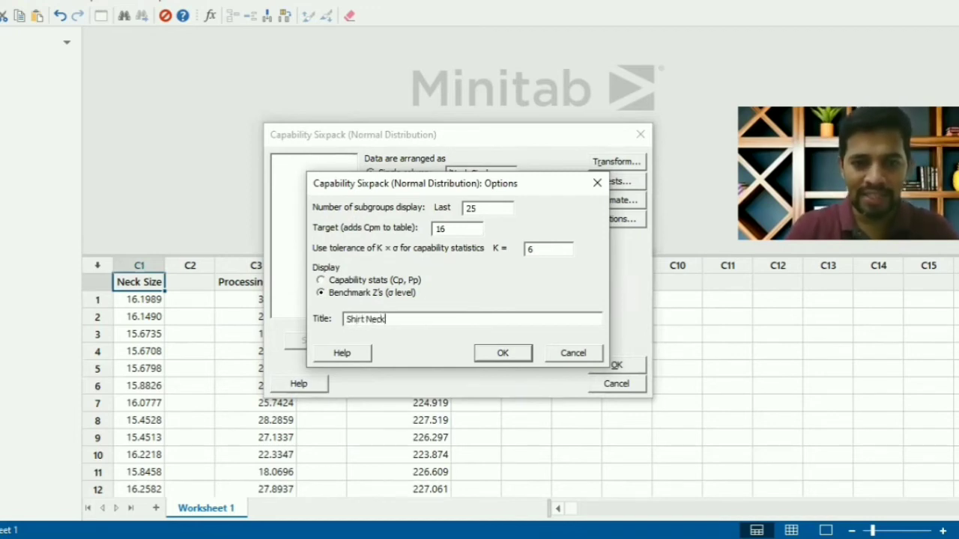
text(Siz)
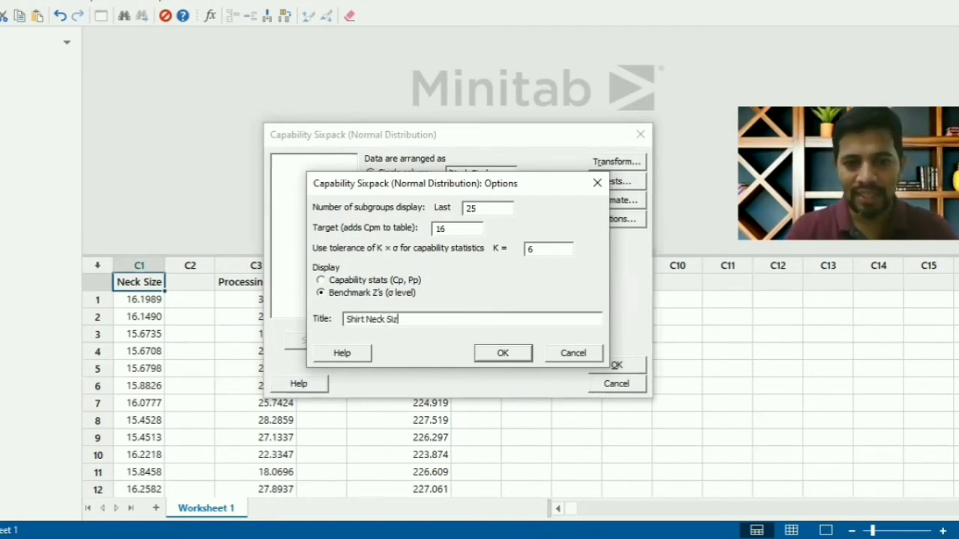
text(e)
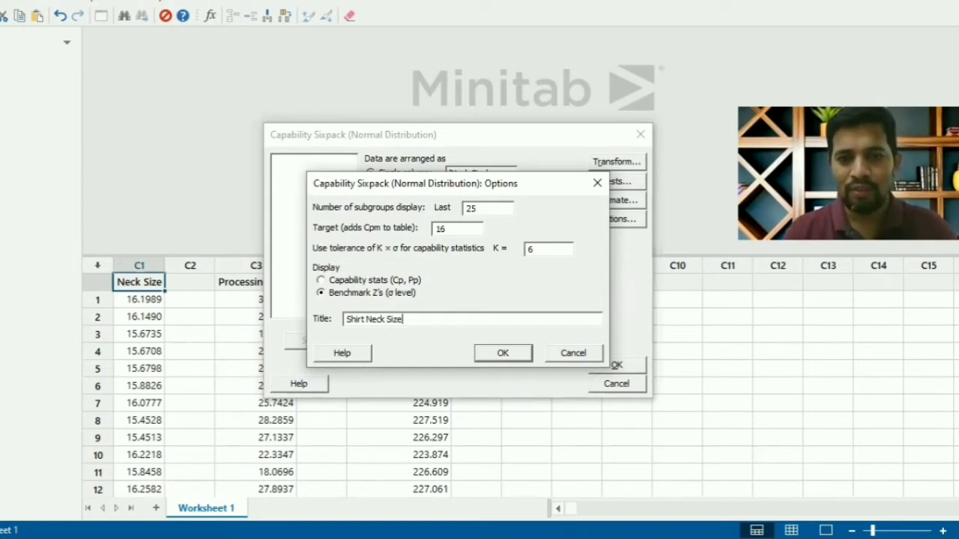
click(501, 352)
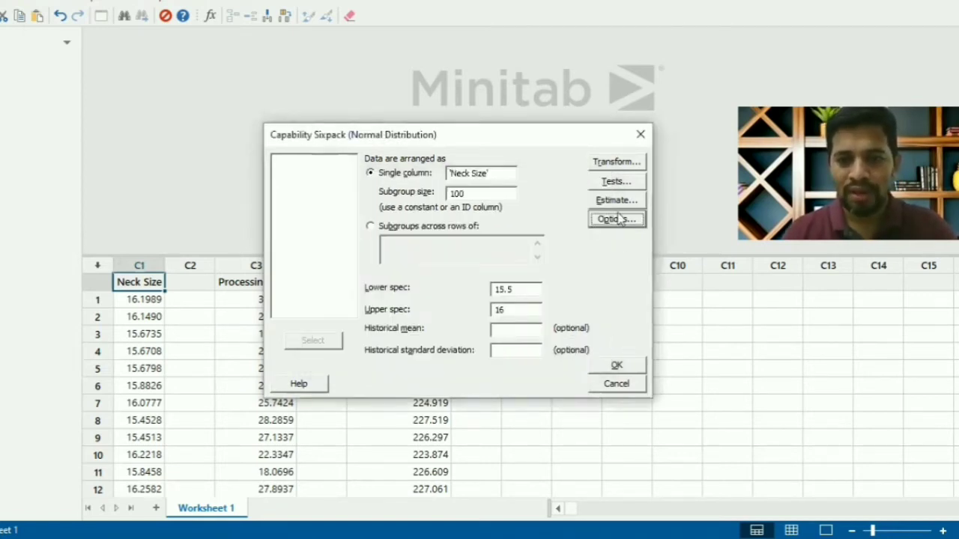
Step: Run the Neck Size sixpack and open the resulting Shirt Neck Size report
click(615, 364)
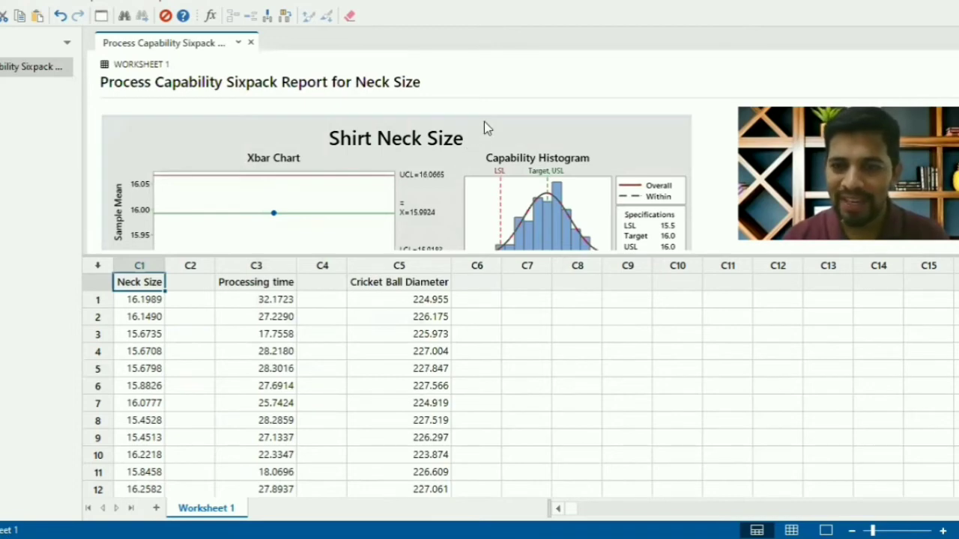
click(484, 122)
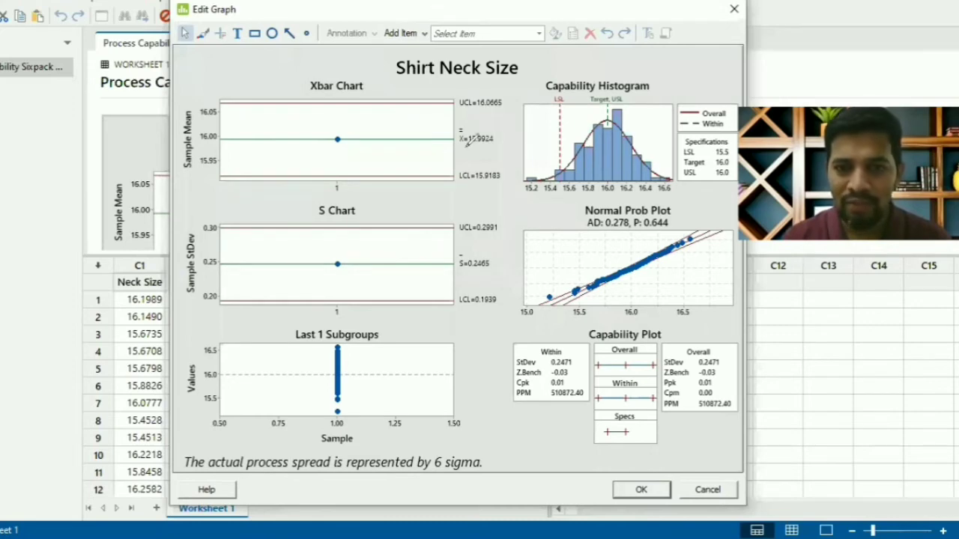
Step: Annotate the Xbar mean, the S Chart title and the LSL/USL values on the report
drag(463, 150, 504, 147)
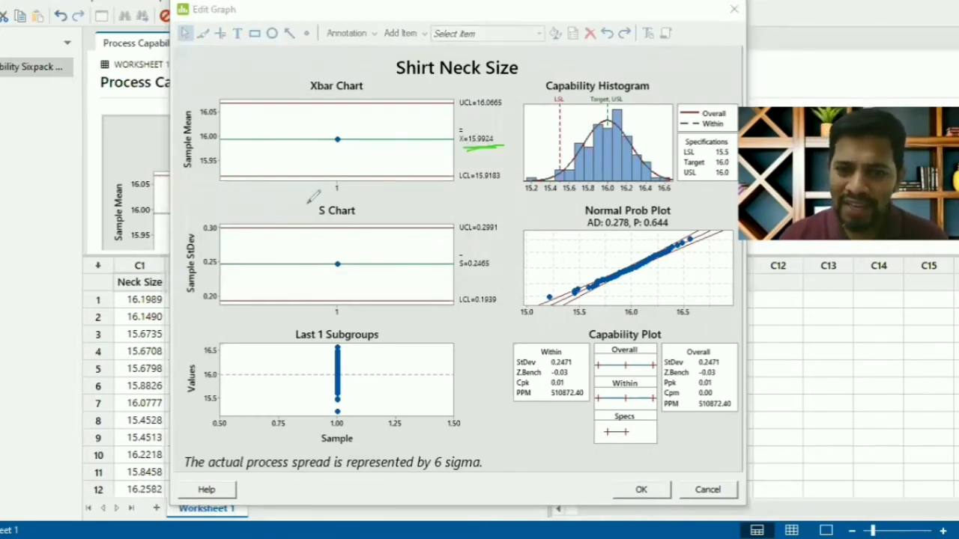
mouse_move(346, 219)
mouse_down()
mouse_move(320, 206)
mouse_move(352, 226)
mouse_move(320, 193)
mouse_up()
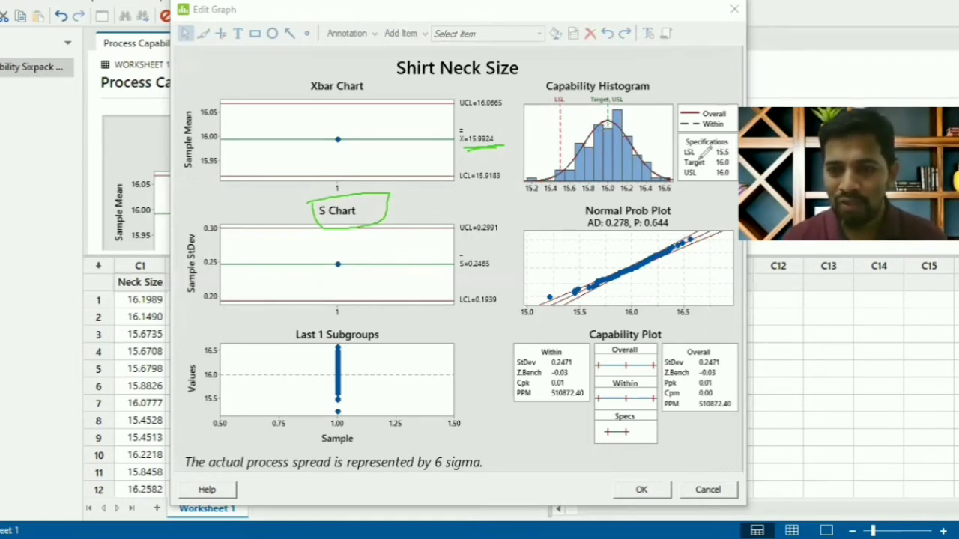
drag(696, 152, 710, 171)
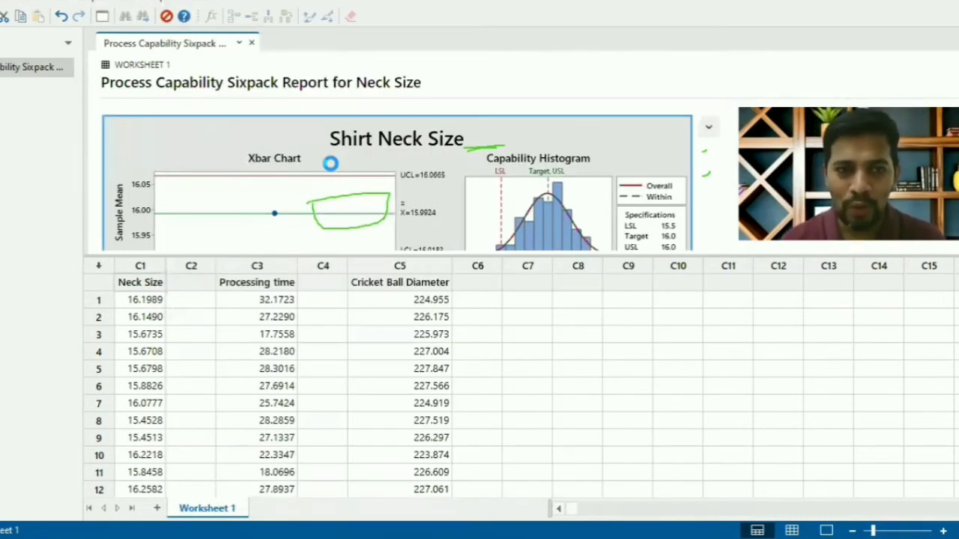
Step: Close the chart editor and rerun the Neck Size sixpack with upper spec 16.5
click(735, 9)
click(103, 17)
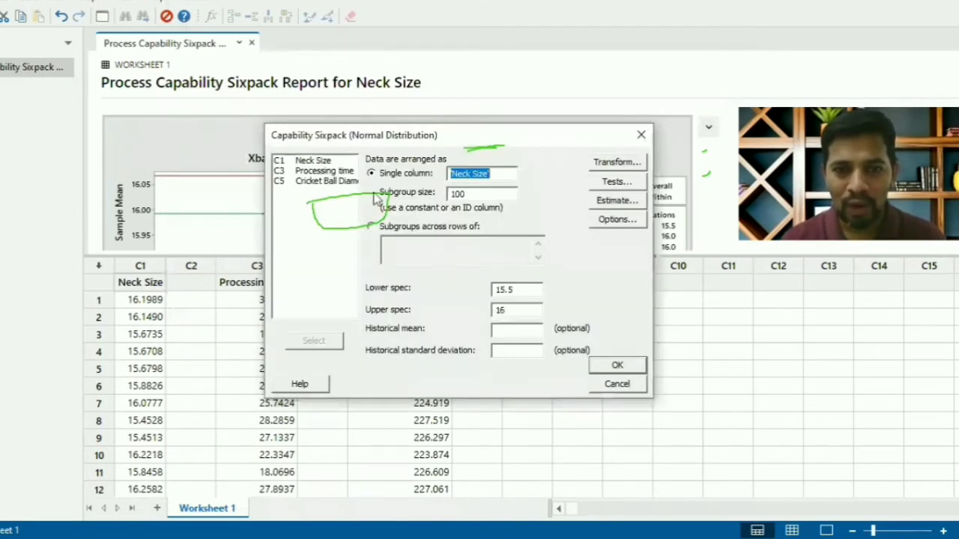
click(517, 313)
text(.)
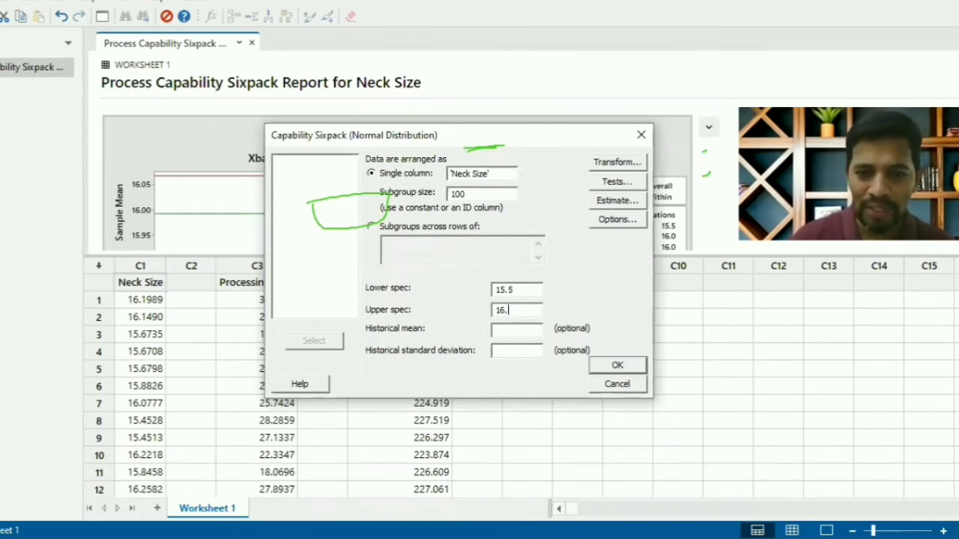
text(6)
key(BackSpace)
text(5)
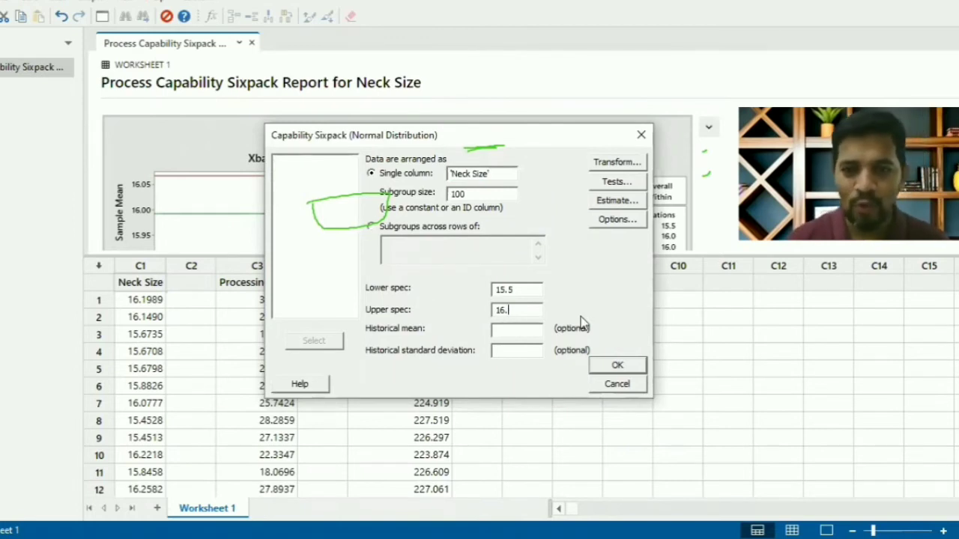
click(625, 367)
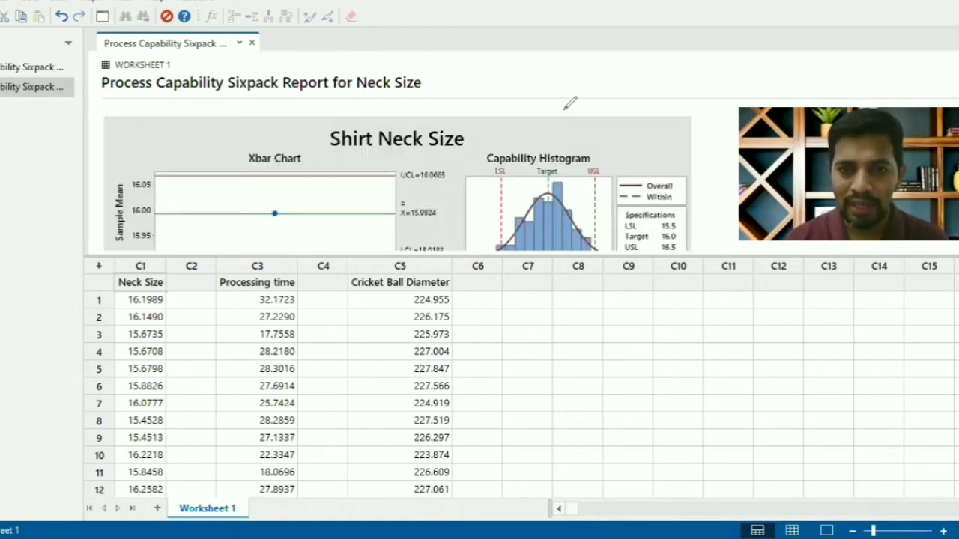
double_click(446, 180)
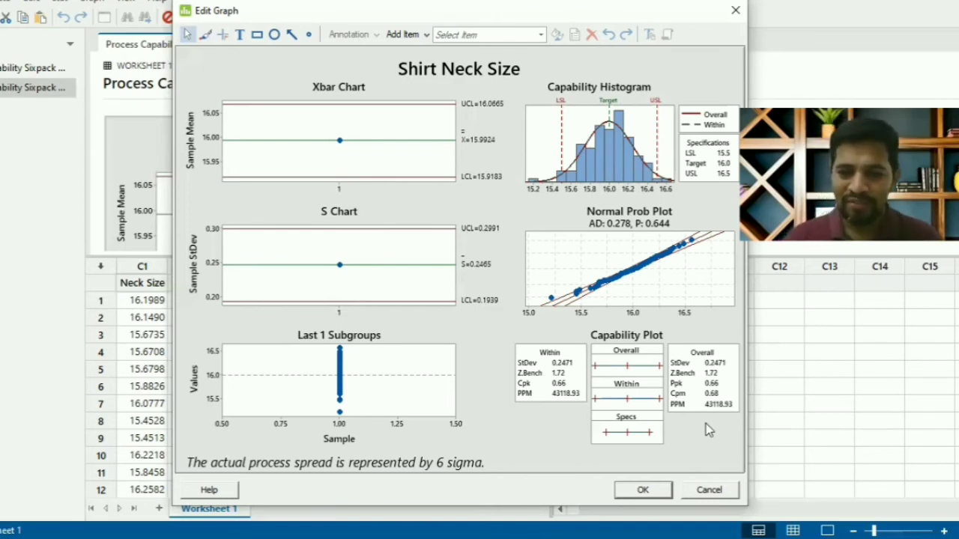
click(706, 491)
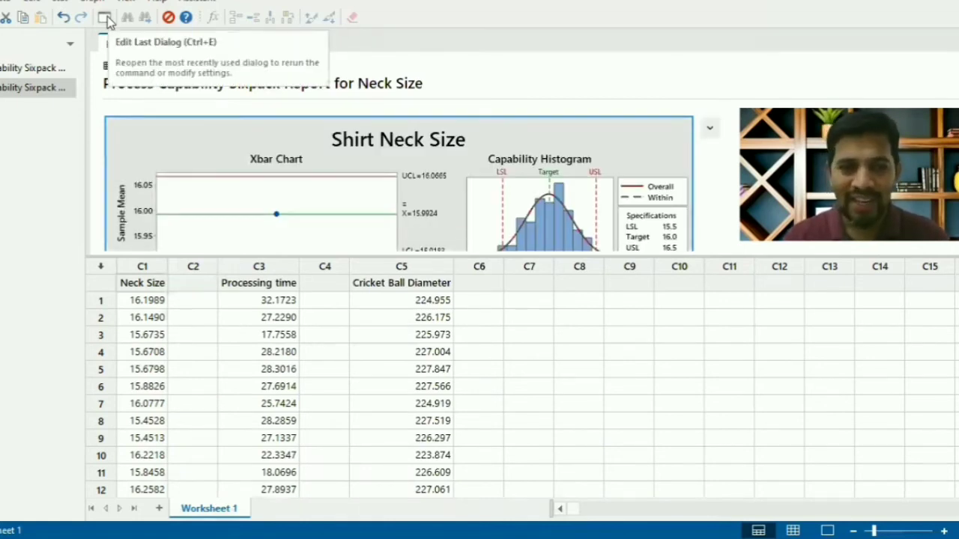
Step: Reopen the last sixpack settings and replace Neck Size with Processing time
click(105, 18)
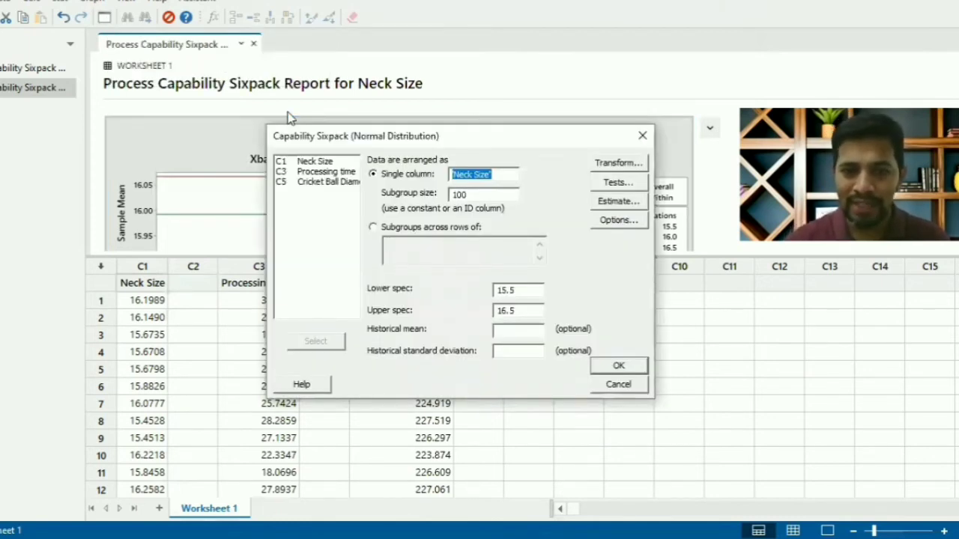
click(507, 178)
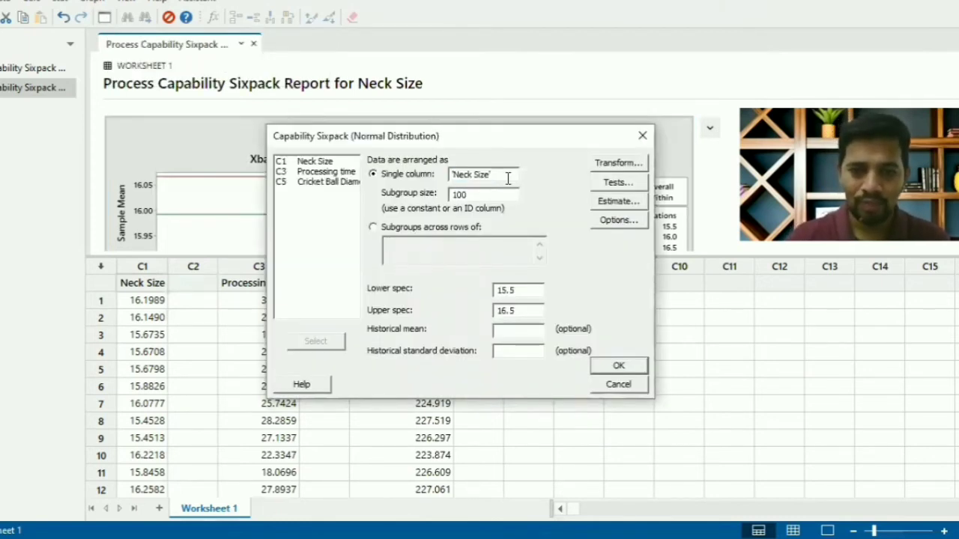
key(ctrl+a)
key(BackSpace)
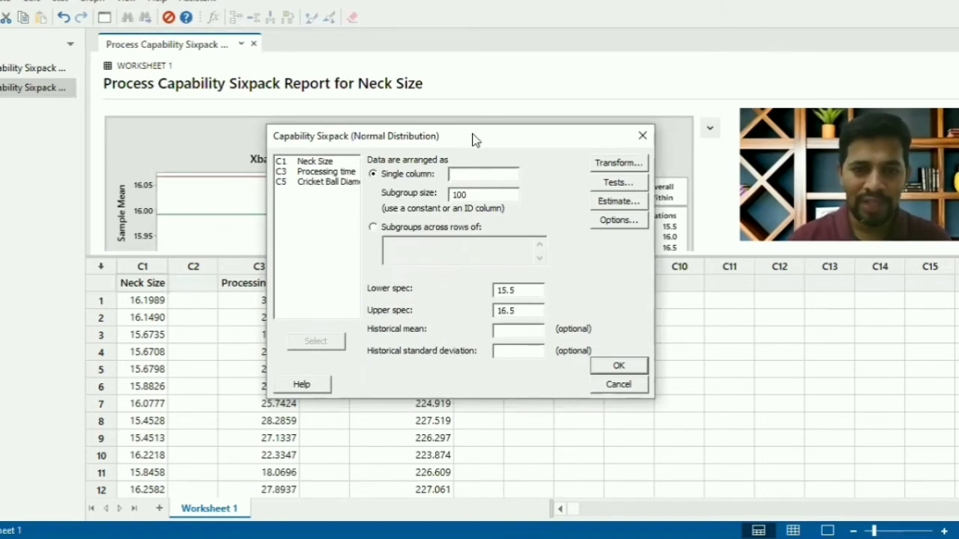
drag(555, 137, 659, 119)
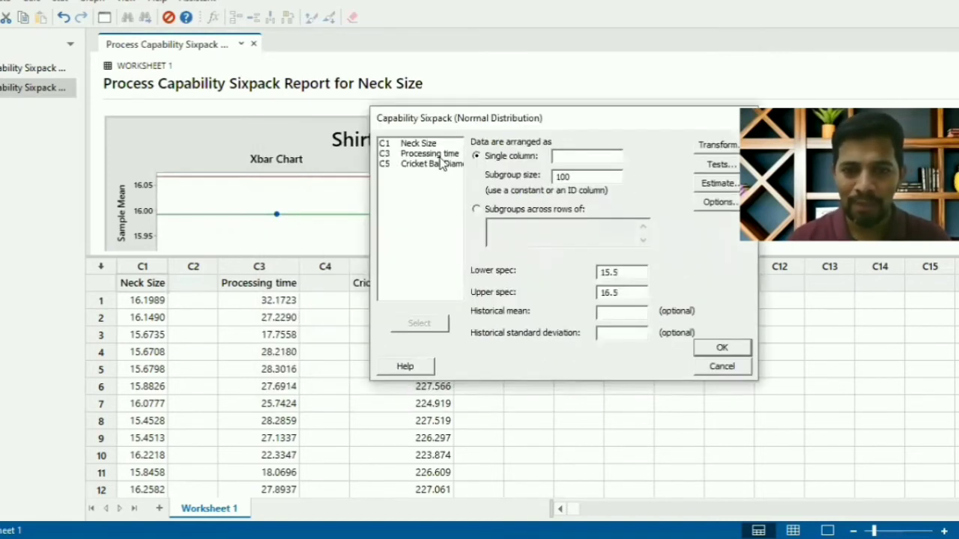
double_click(440, 157)
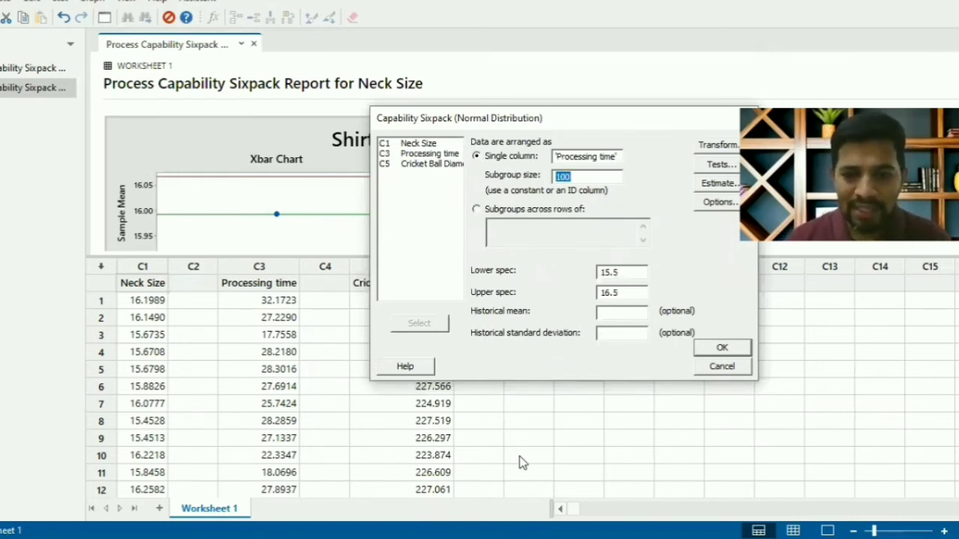
Step: Set the lower spec to 1 and the upper spec to 30
click(622, 275)
key(BackSpace)
key(BackSpace)
key(BackSpace)
key(BackSpace)
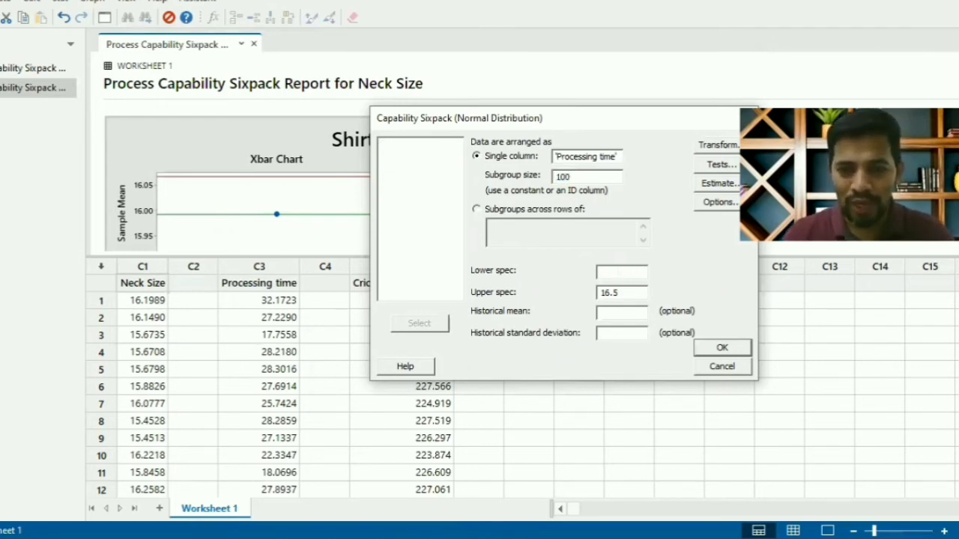
text(1)
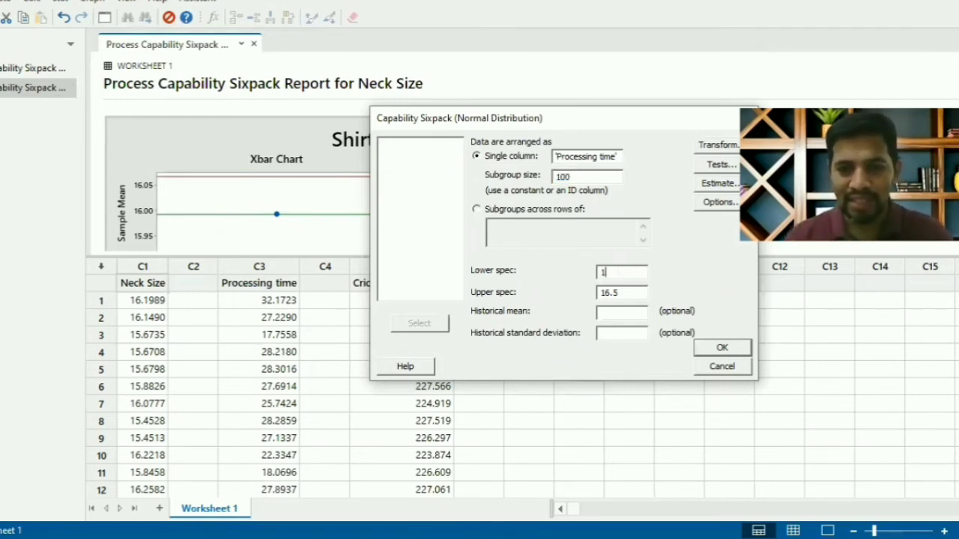
click(627, 298)
key(BackSpace)
key(BackSpace)
key(BackSpace)
key(BackSpace)
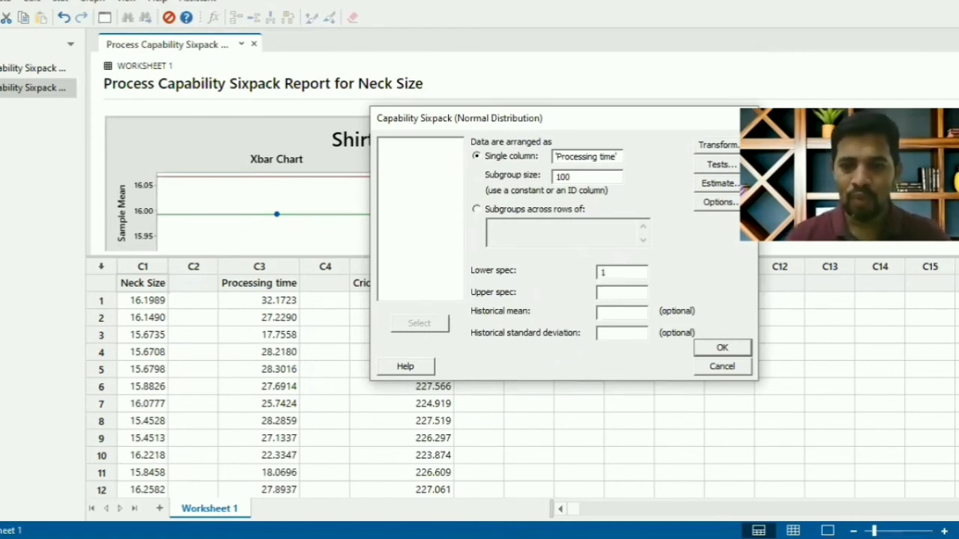
text(30)
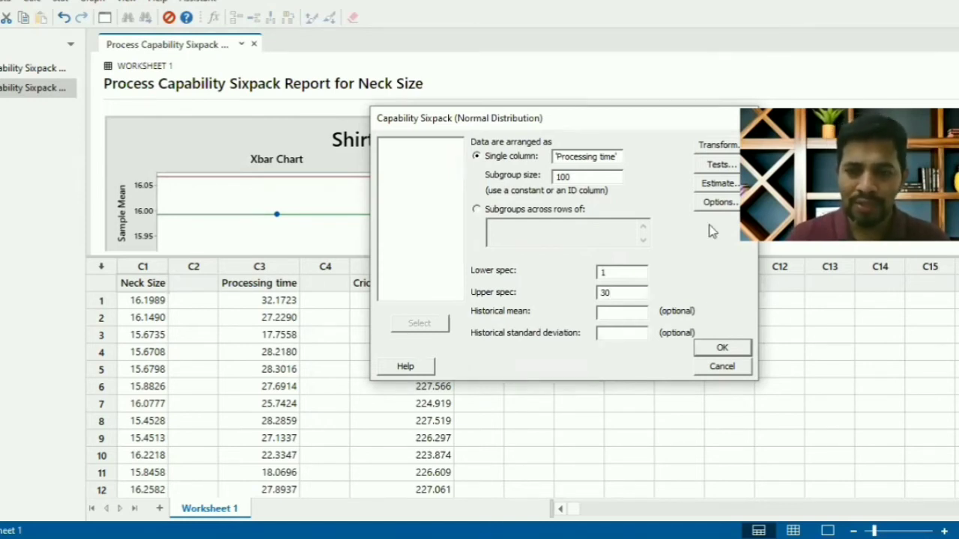
Step: Clear the target of 16 and retitle the sixpack 'KPO- Processing Time' before generating it
click(717, 202)
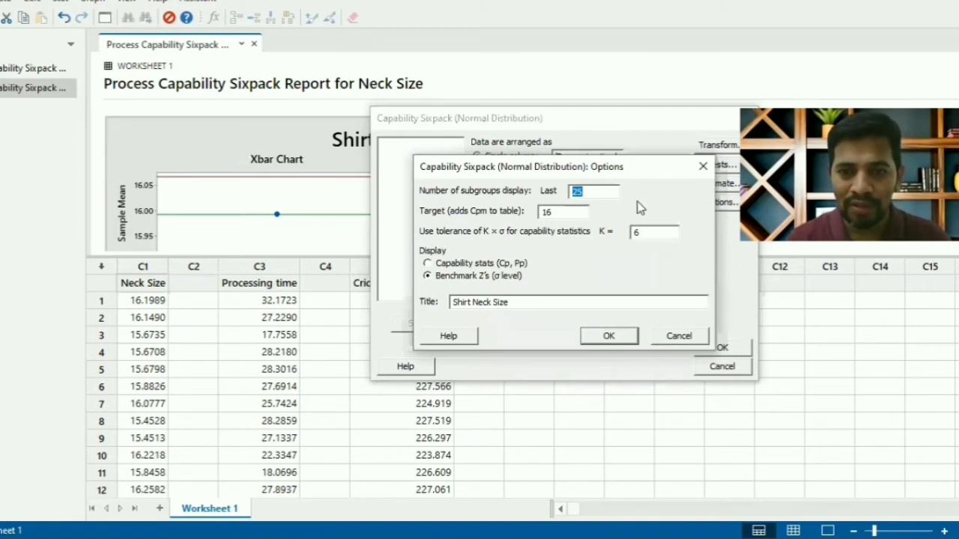
double_click(563, 210)
key(BackSpace)
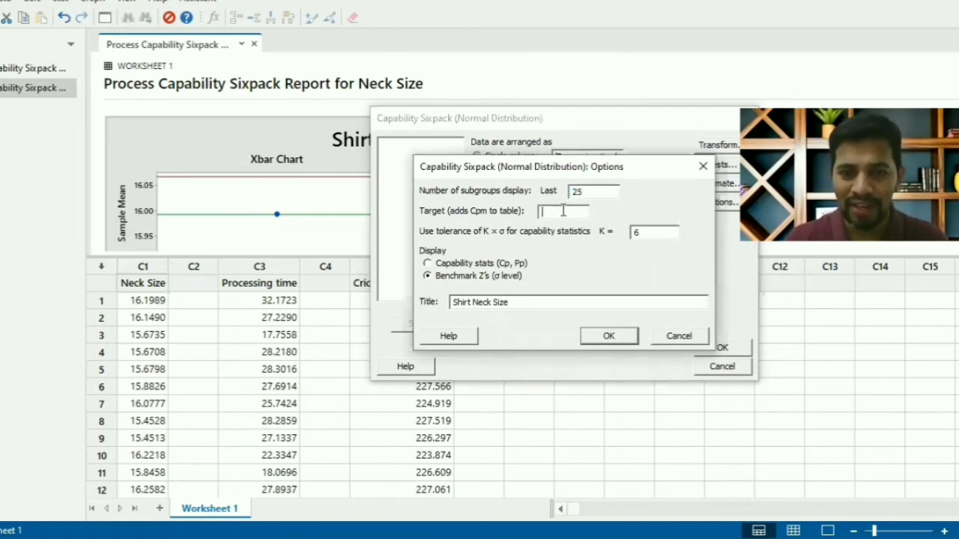
click(537, 312)
key(BackSpace)
key(BackSpace)
key(BackSpace)
key(BackSpace)
key(BackSpace)
key(BackSpace)
key(BackSpace)
key(BackSpace)
key(BackSpace)
key(BackSpace)
key(BackSpace)
key(BackSpace)
key(BackSpace)
key(BackSpace)
key(BackSpace)
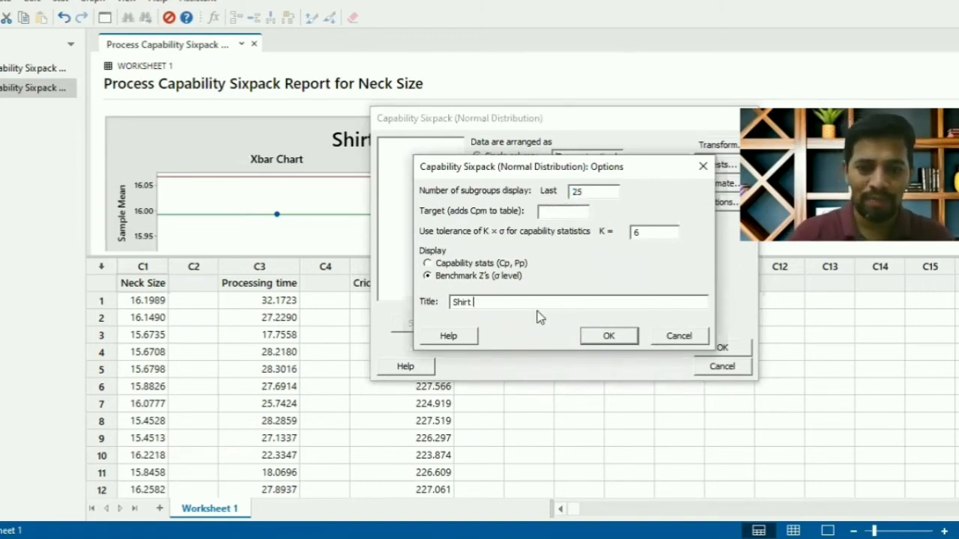
text(KP)
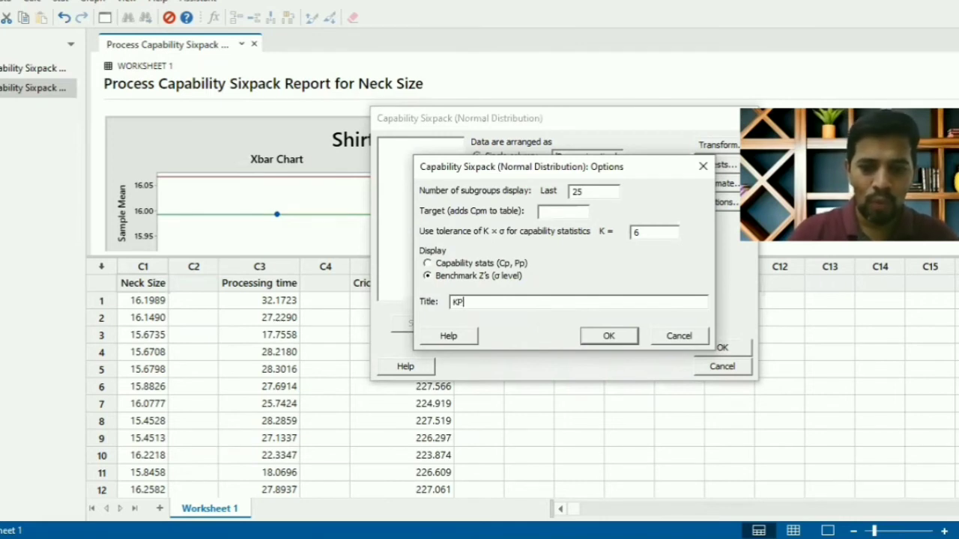
text(O- Processing Time)
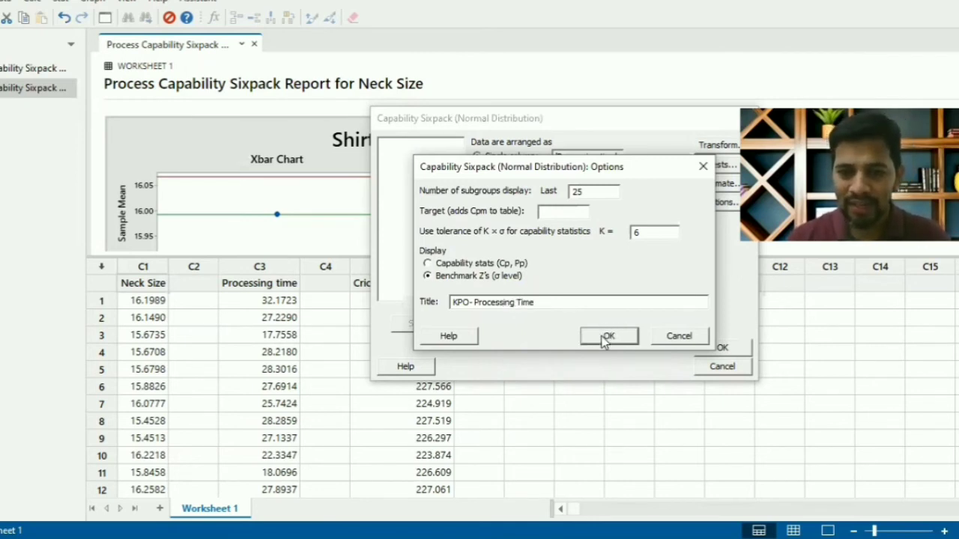
click(606, 335)
click(736, 347)
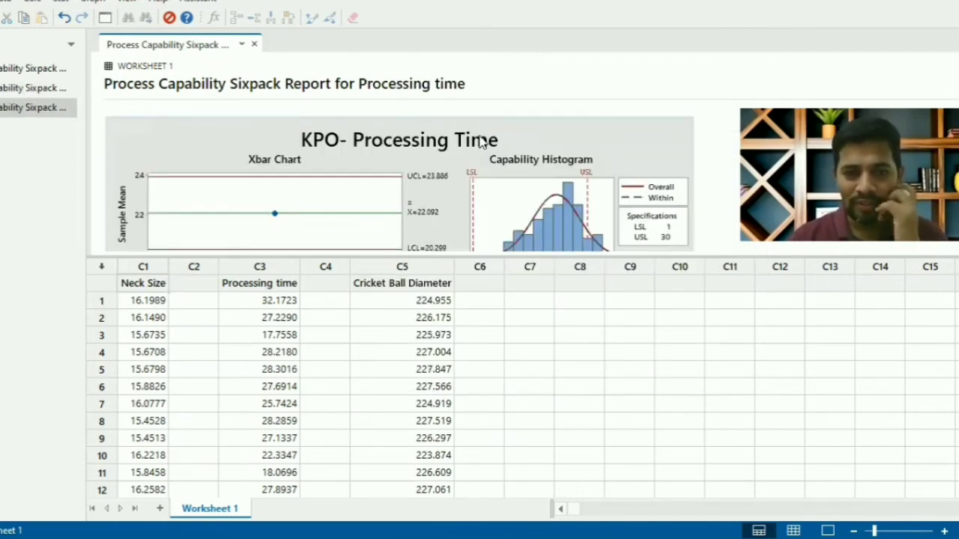
double_click(483, 143)
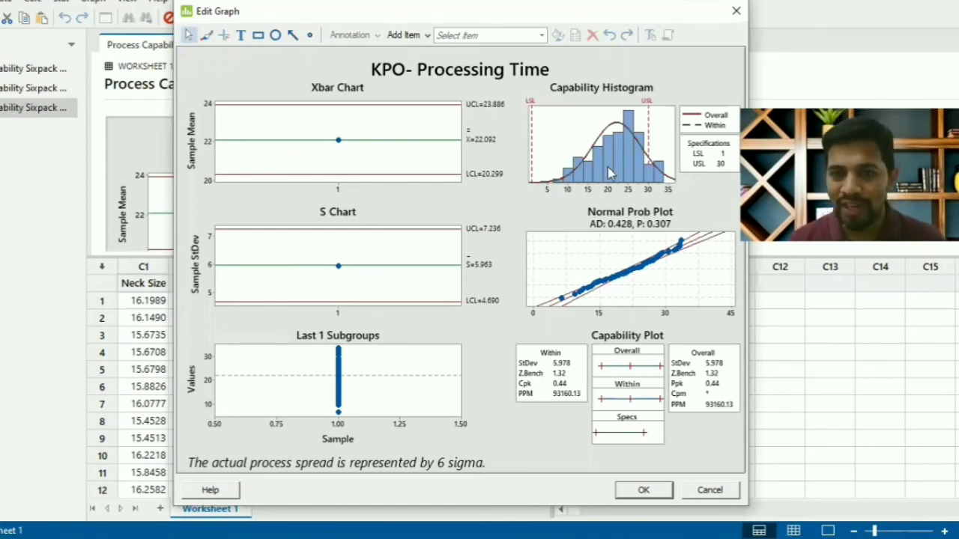
mouse_move(609, 174)
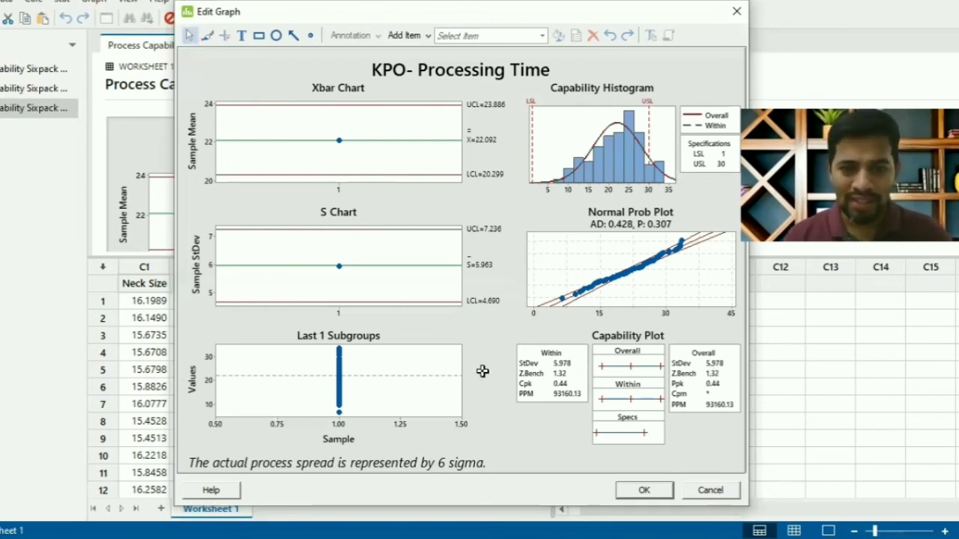
key(Return)
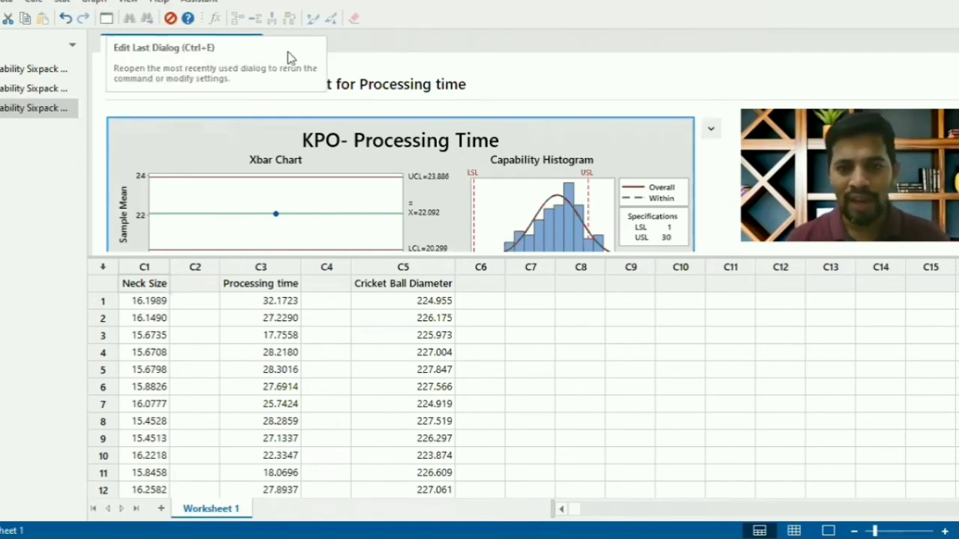
Step: In the reopened sixpack settings, replace Processing time with C5 Cricket Ball Diameter as the data column
key(ctrl+e)
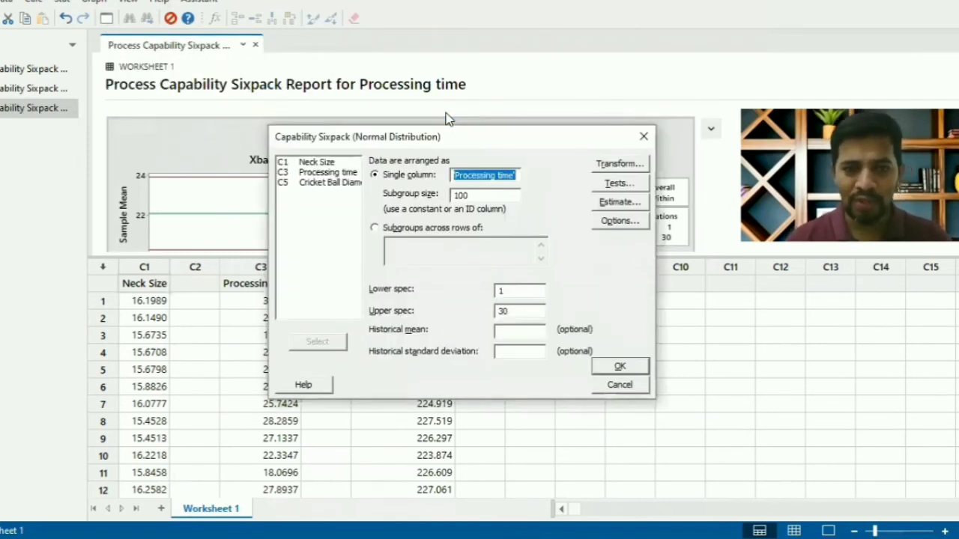
key(Delete)
click(345, 183)
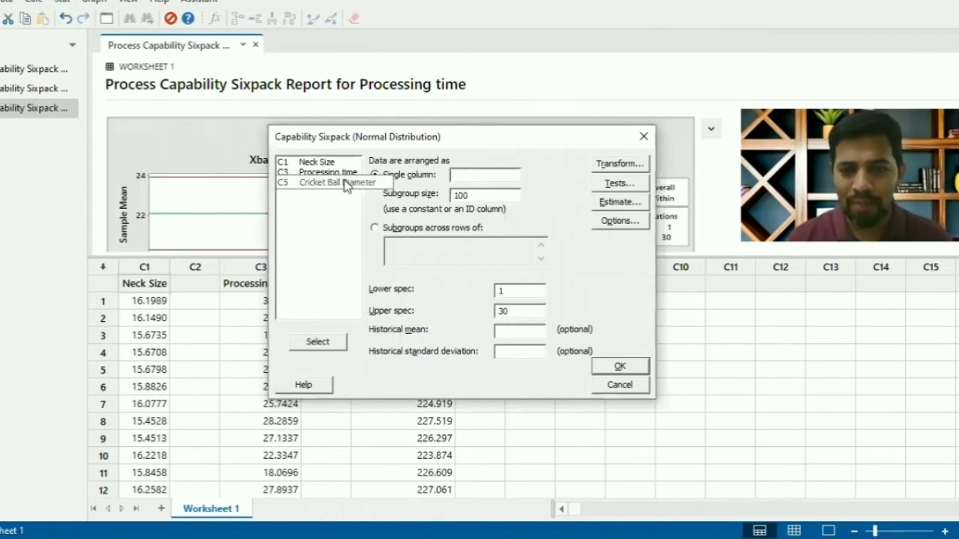
double_click(346, 183)
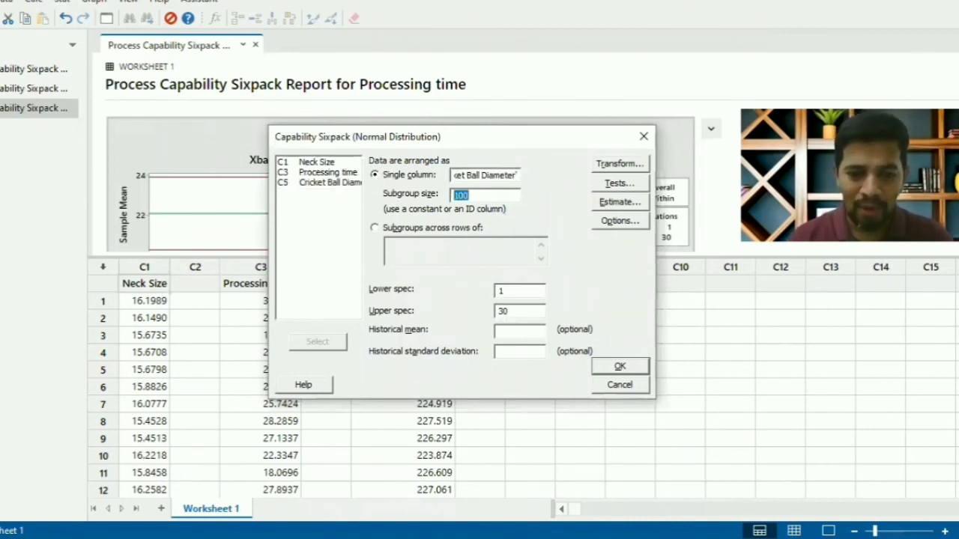
key(alt+Tab)
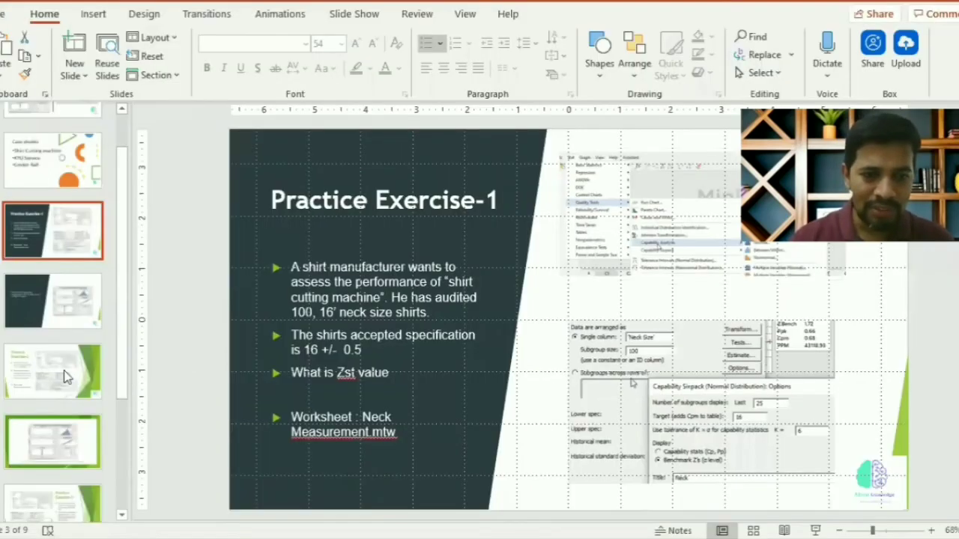
key(Down)
key(Down)
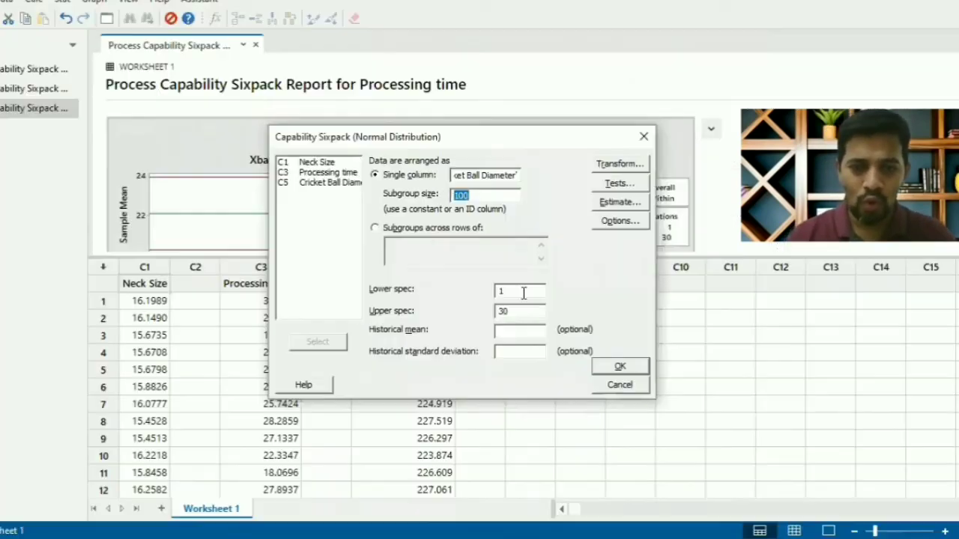
key(alt+Tab)
Step: Set the lower spec to 224 and the upper spec to 229
double_click(519, 291)
text(224)
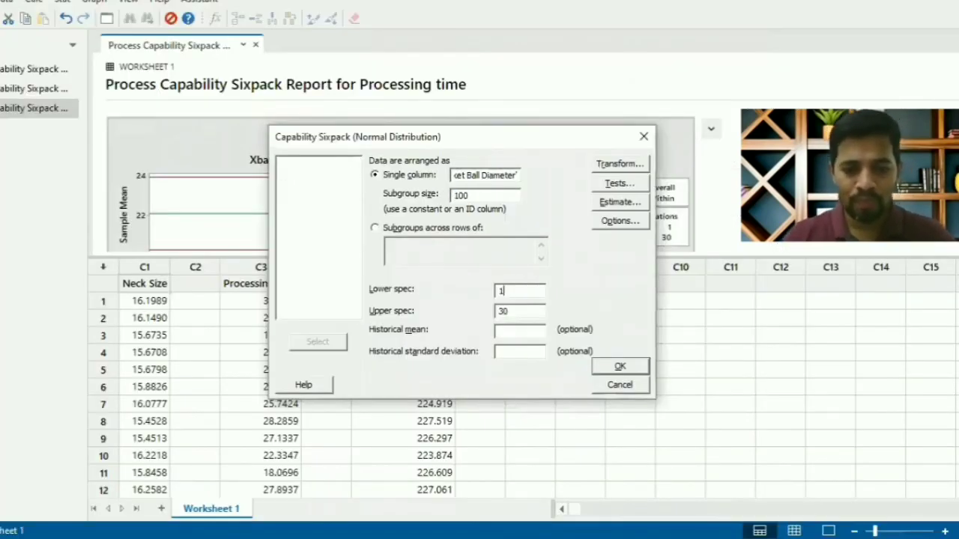
double_click(533, 310)
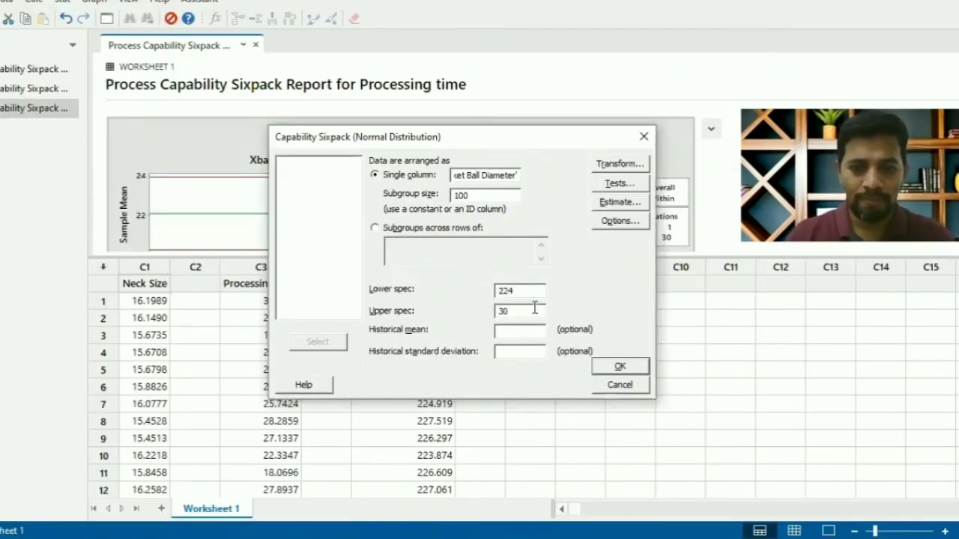
key(BackSpace)
text(229)
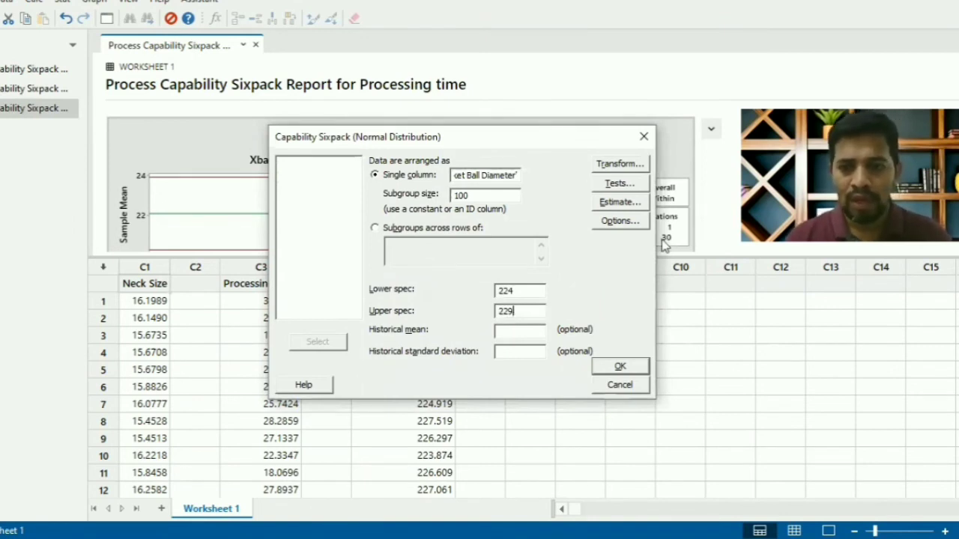
Step: Title the report 'Cricket ball' in Options and run the capability sixpack
click(619, 222)
drag(442, 319, 322, 326)
key(BackSpace)
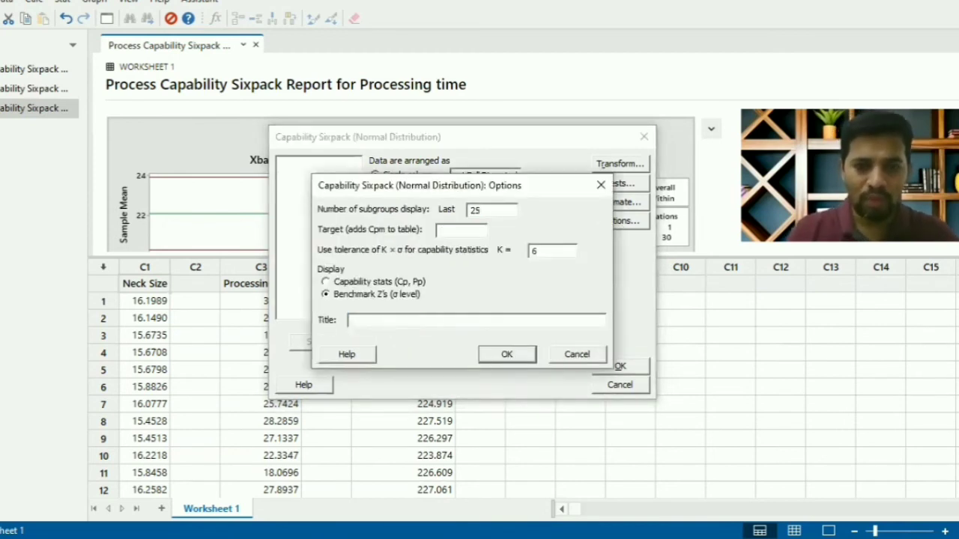
text(Cricket ball)
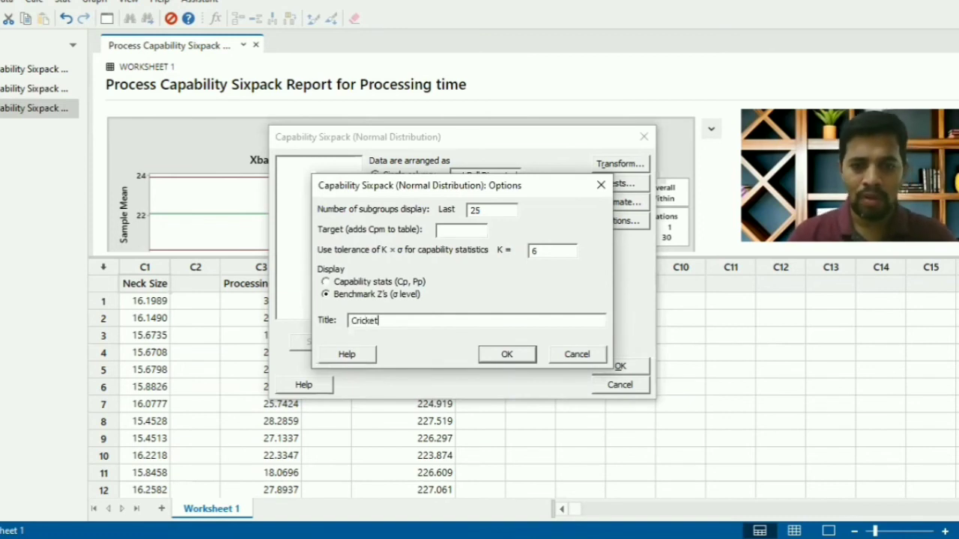
click(507, 354)
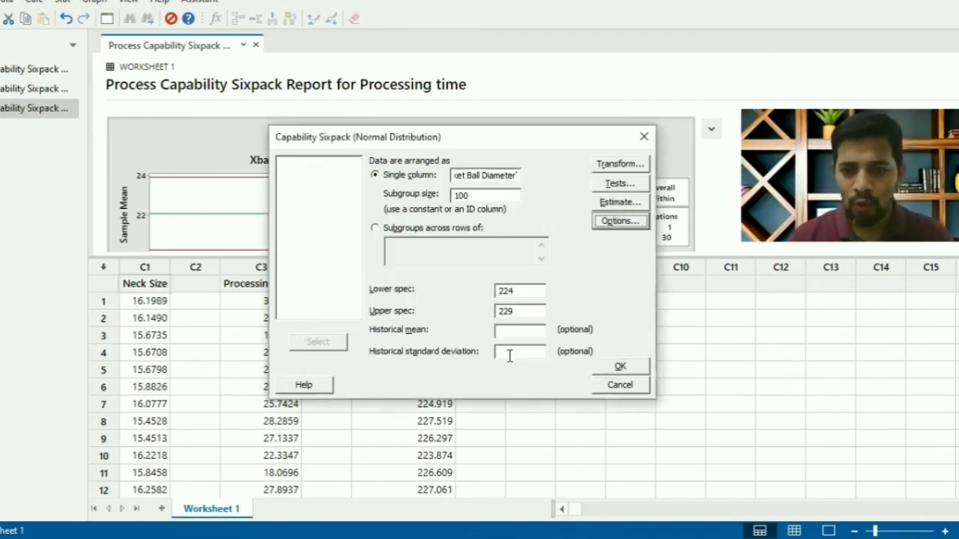
click(636, 366)
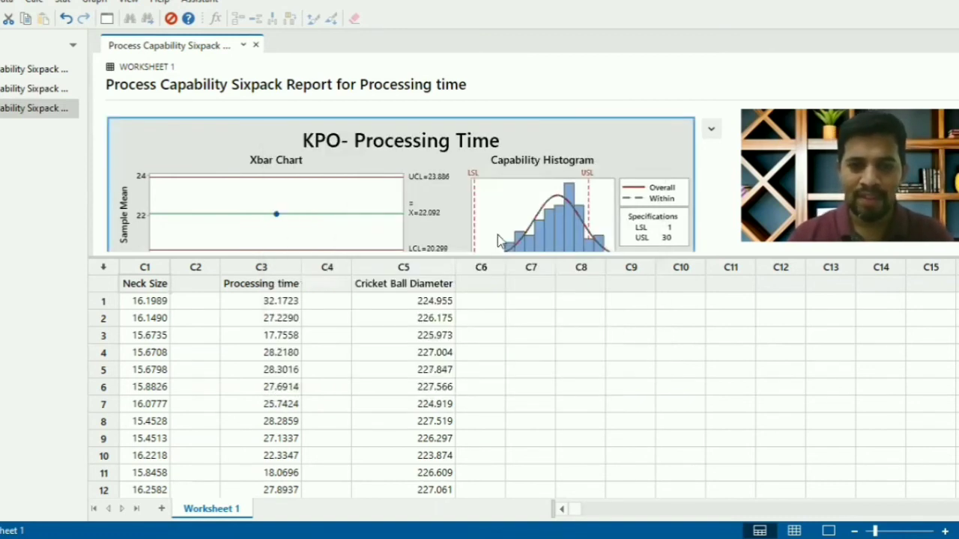
Step: Open the Cricket ball sixpack graph (Z.Bench 1.14, Cpk 0.48) in the Edit Graph window
double_click(474, 140)
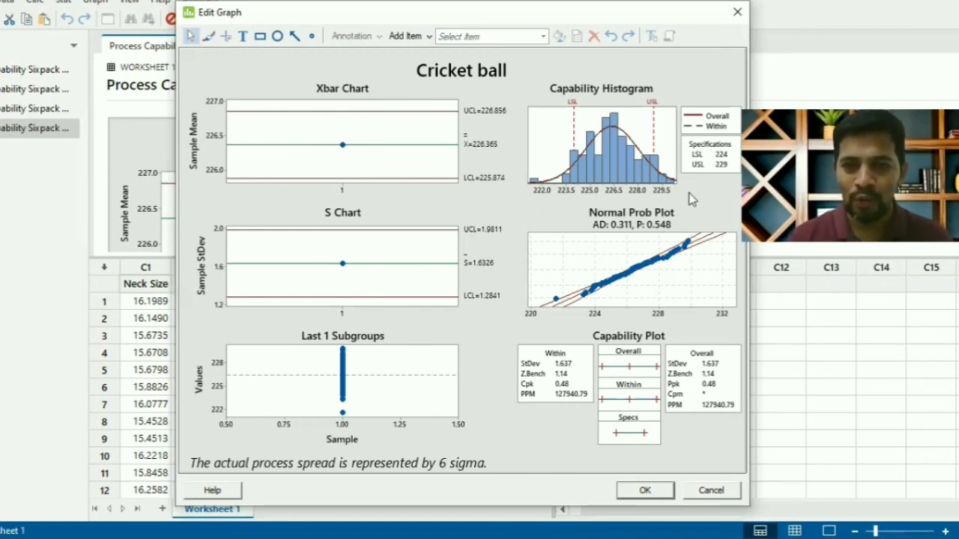
Step: Rerun the Cricket ball sixpack showing Capability stats (Cp, Pp) instead of Benchmark Z's, and view it
click(737, 13)
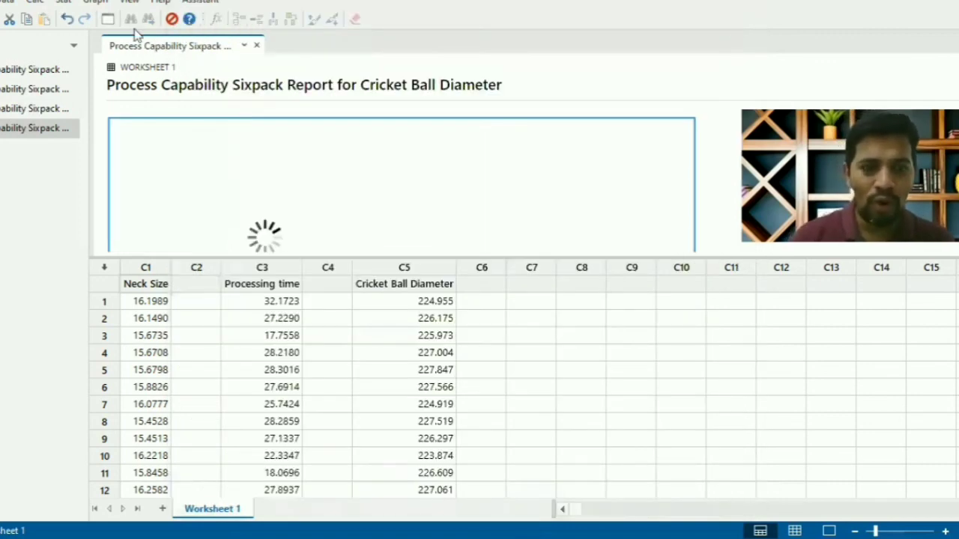
key(ctrl+e)
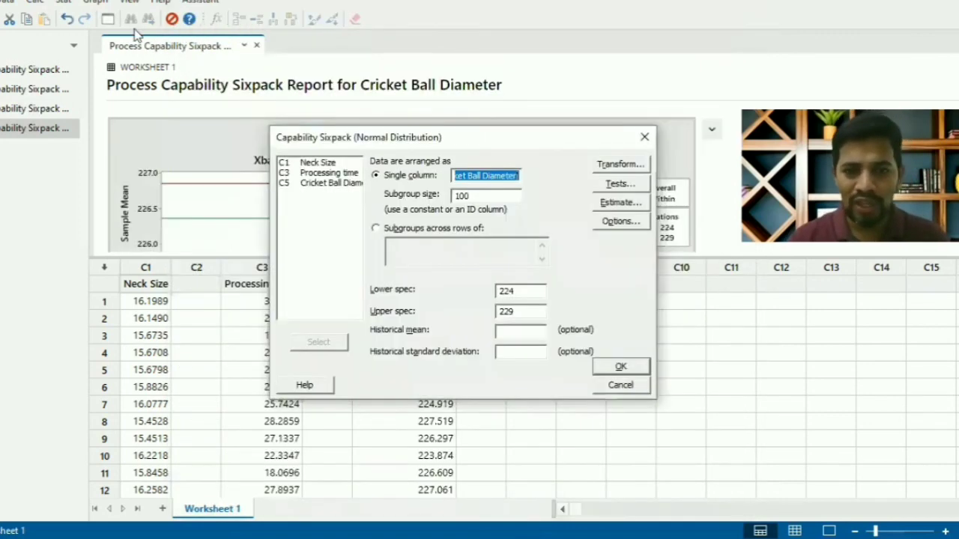
click(619, 222)
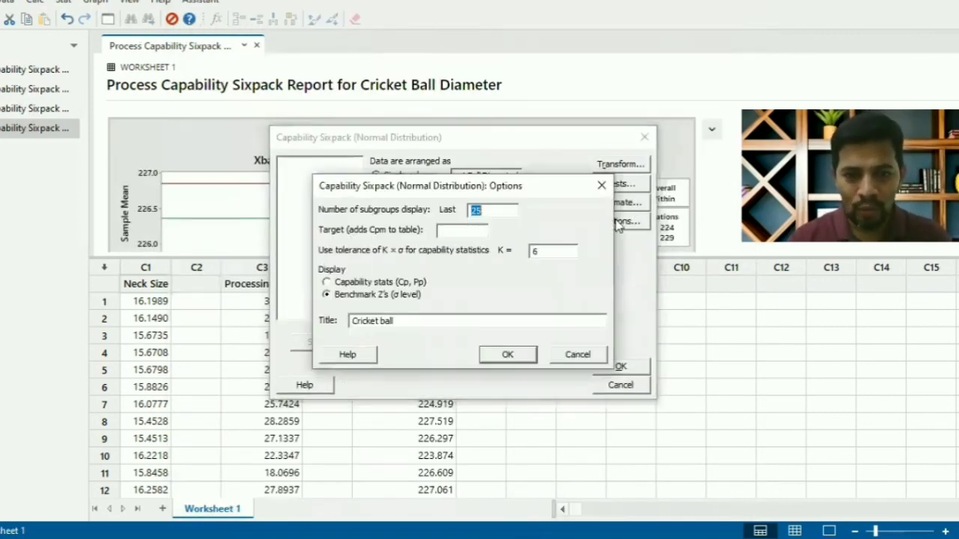
click(344, 282)
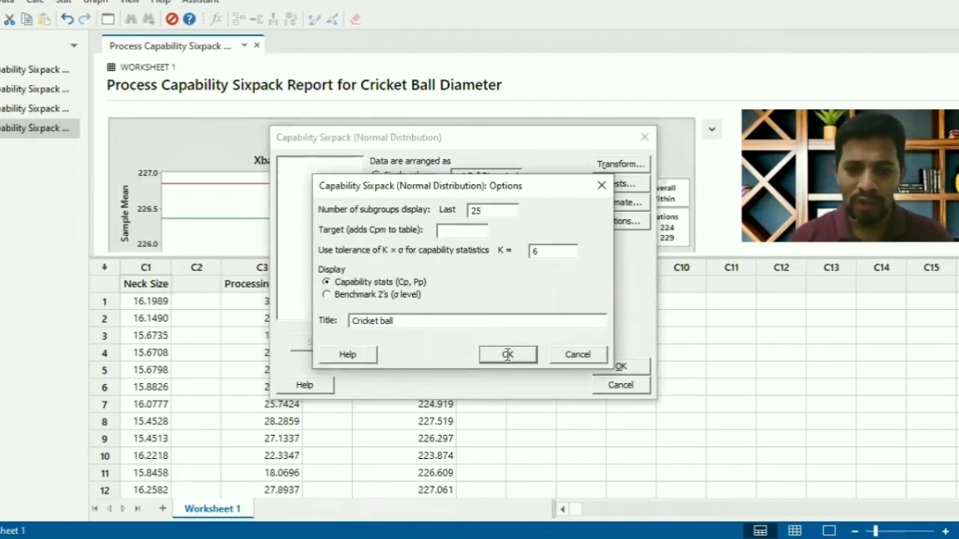
key(Return)
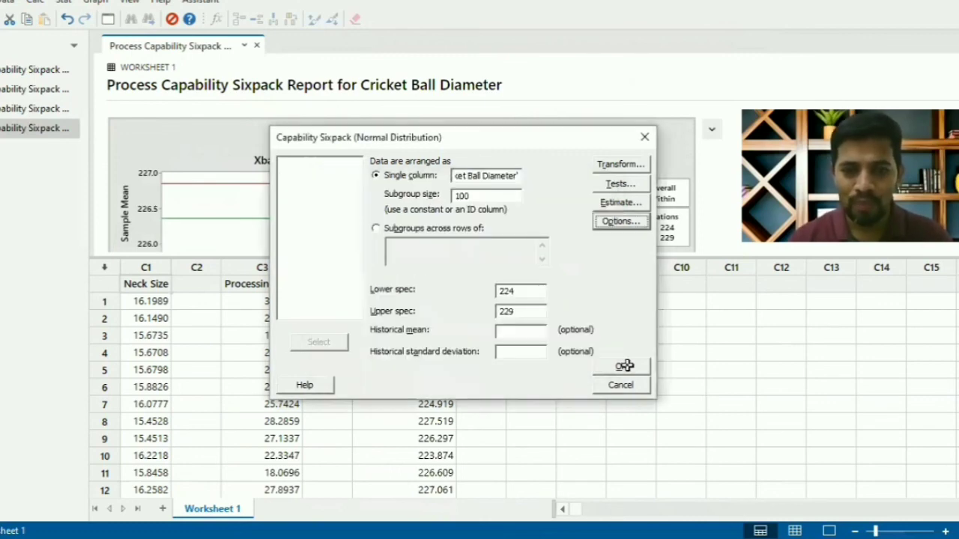
click(625, 367)
double_click(454, 166)
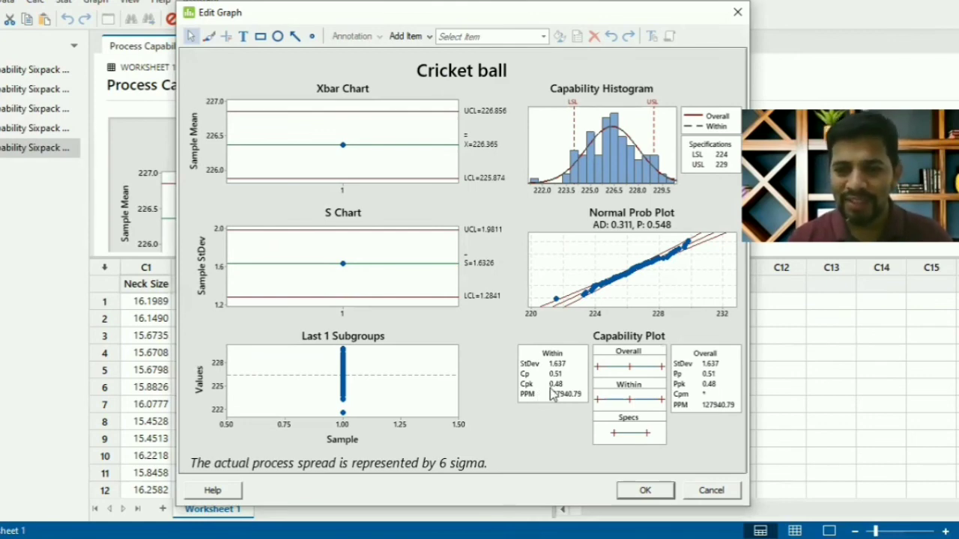
Step: Rerun the Cricket ball sixpack with the display switched back to Benchmark Z's (σ level), and view it
click(654, 492)
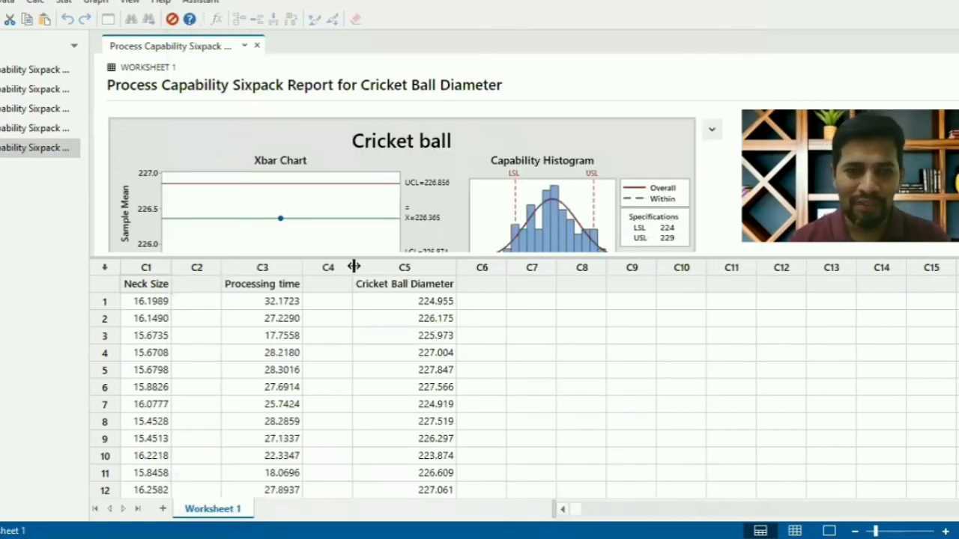
click(108, 19)
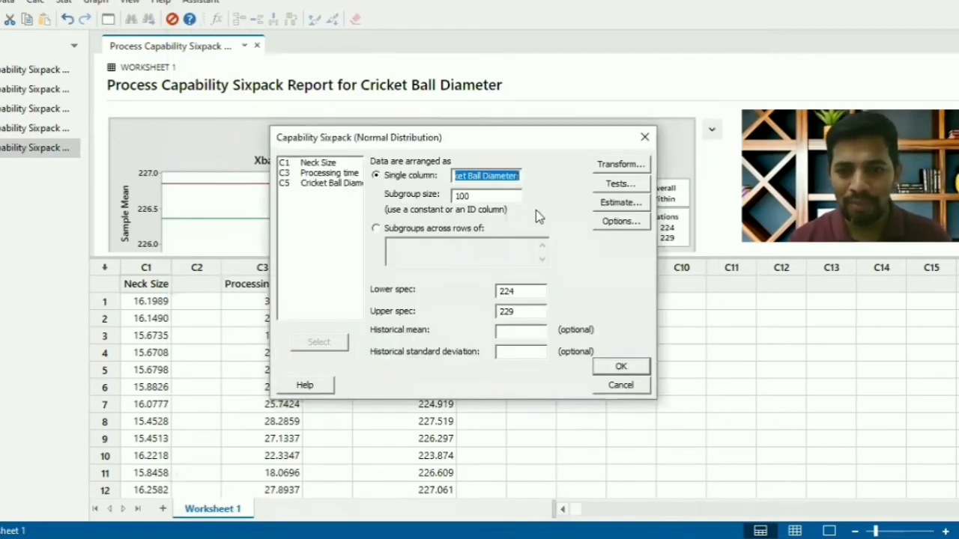
click(619, 222)
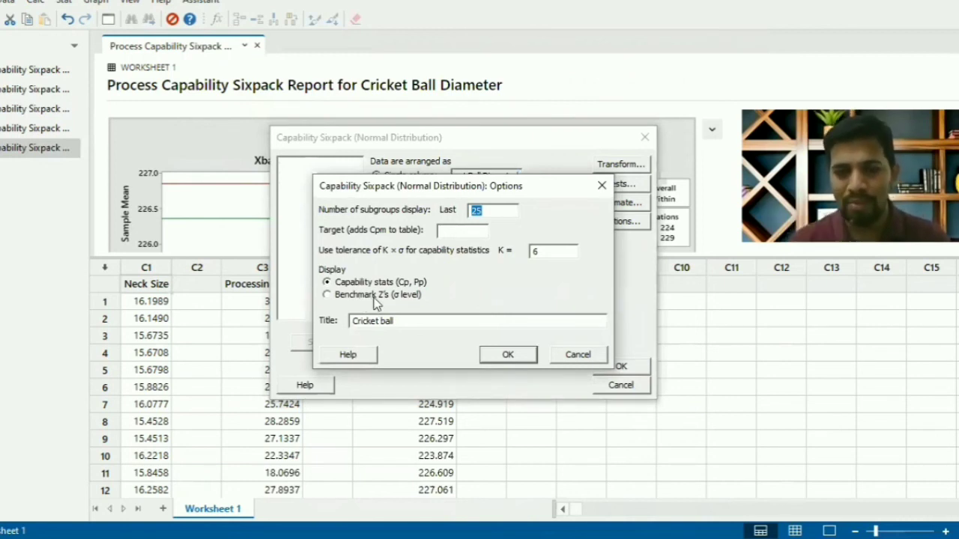
click(376, 297)
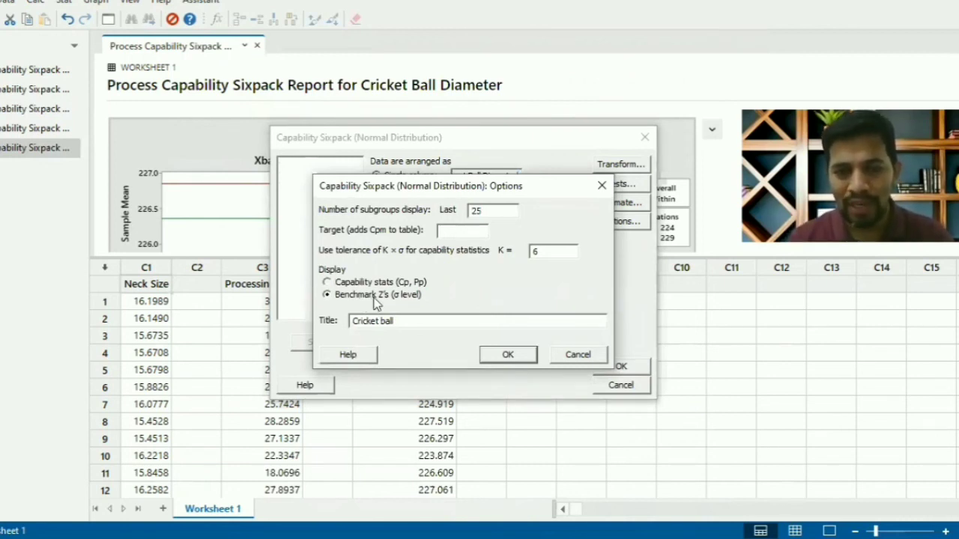
click(510, 354)
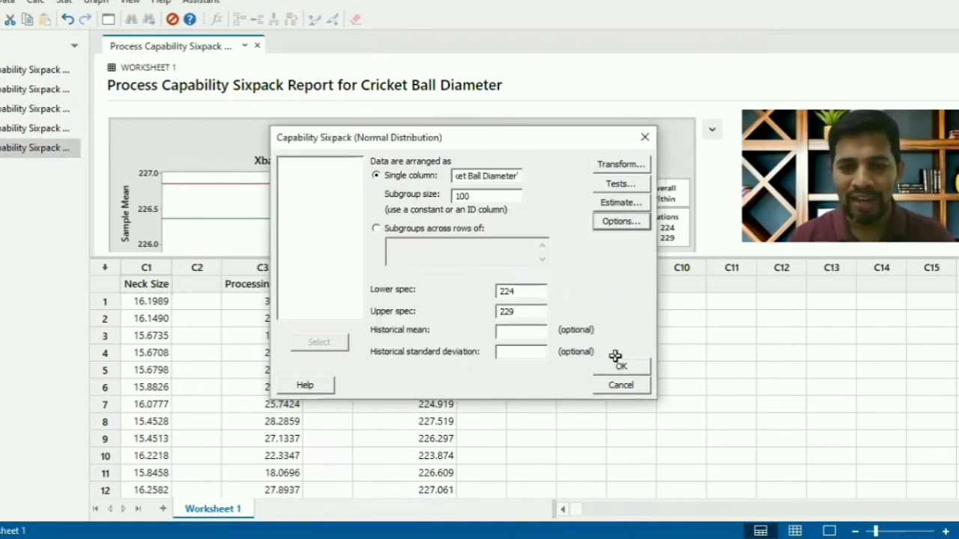
click(618, 365)
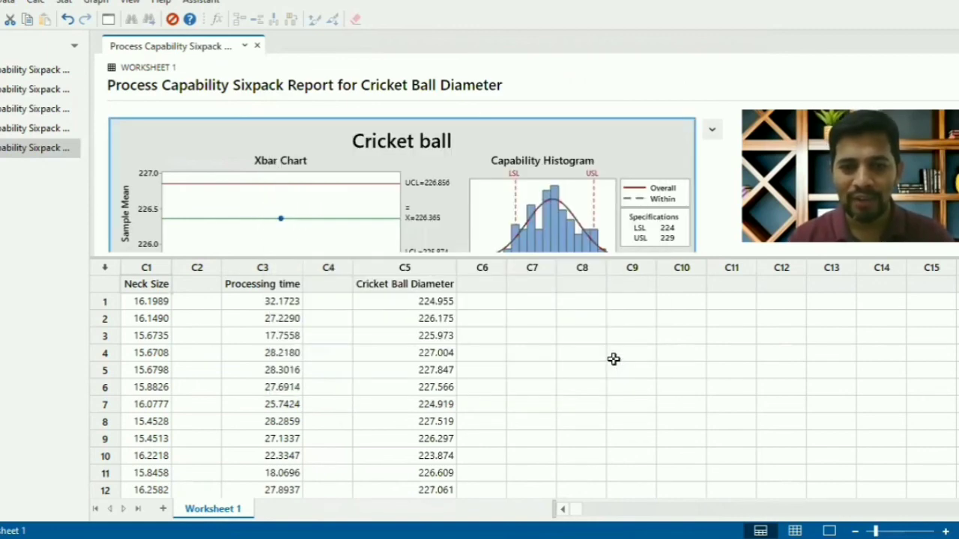
double_click(476, 141)
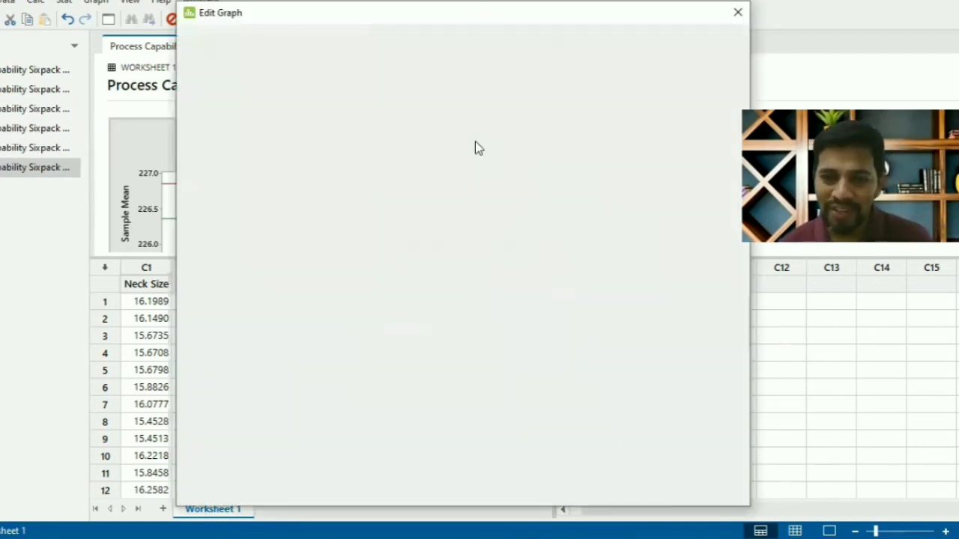